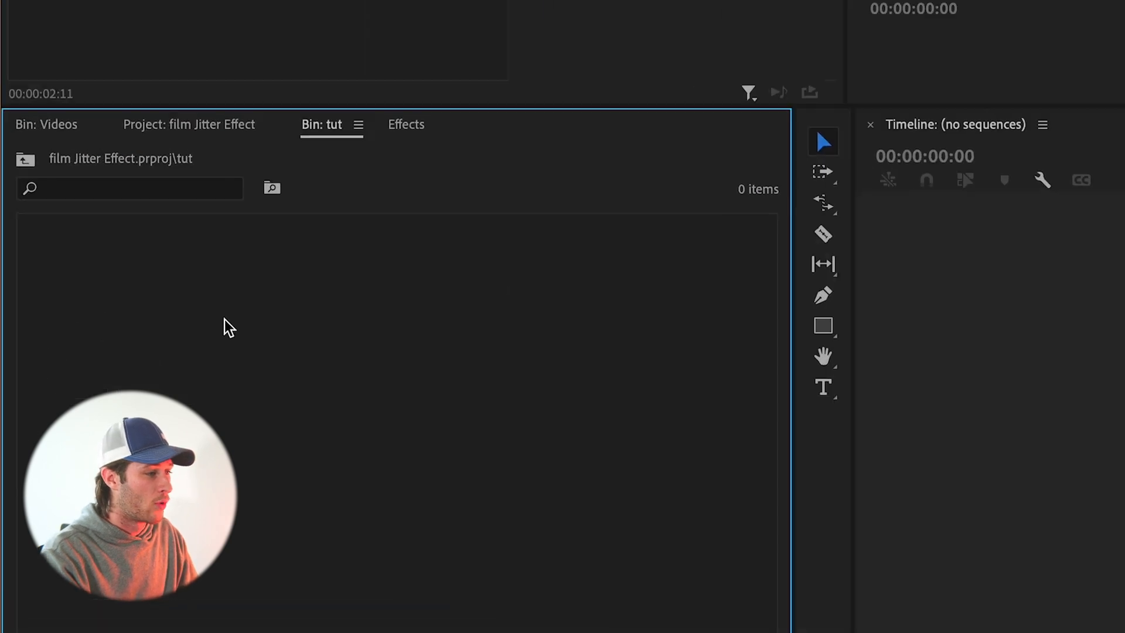
- Create a new sequence from the bin with a custom 15 fps timebase
right_click(255, 322)
mouse_move(387, 327)
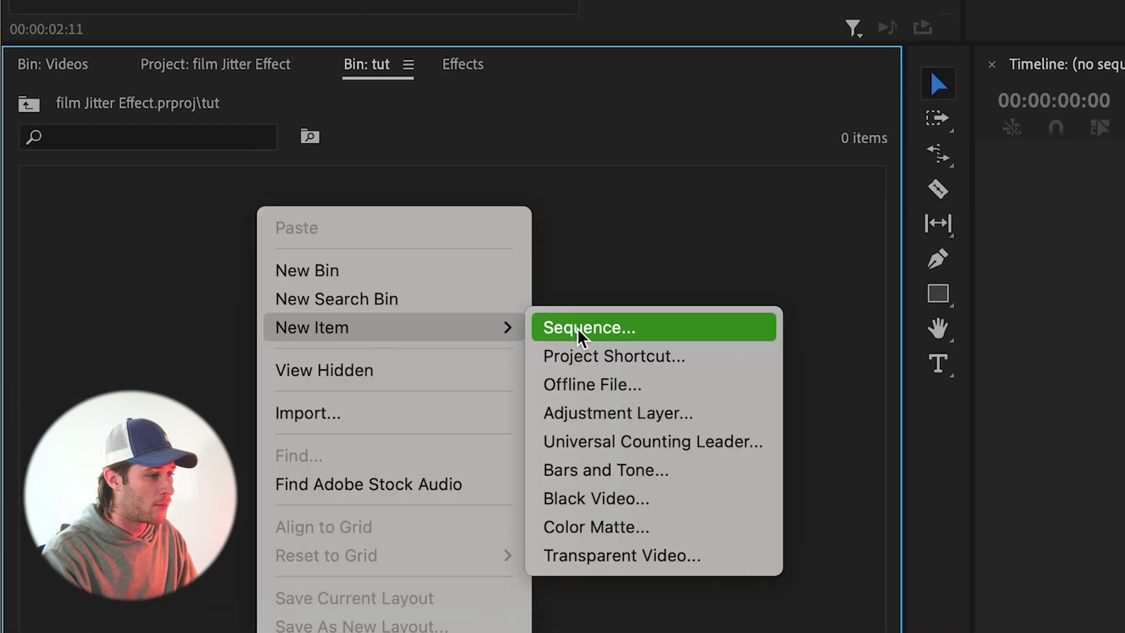
click(578, 328)
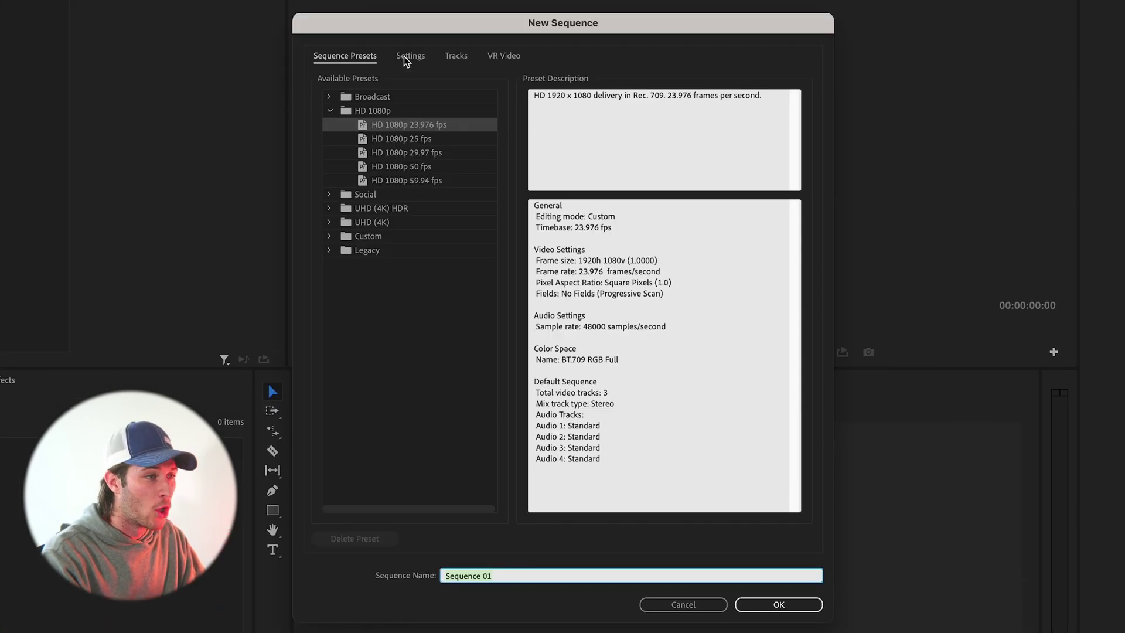
click(406, 57)
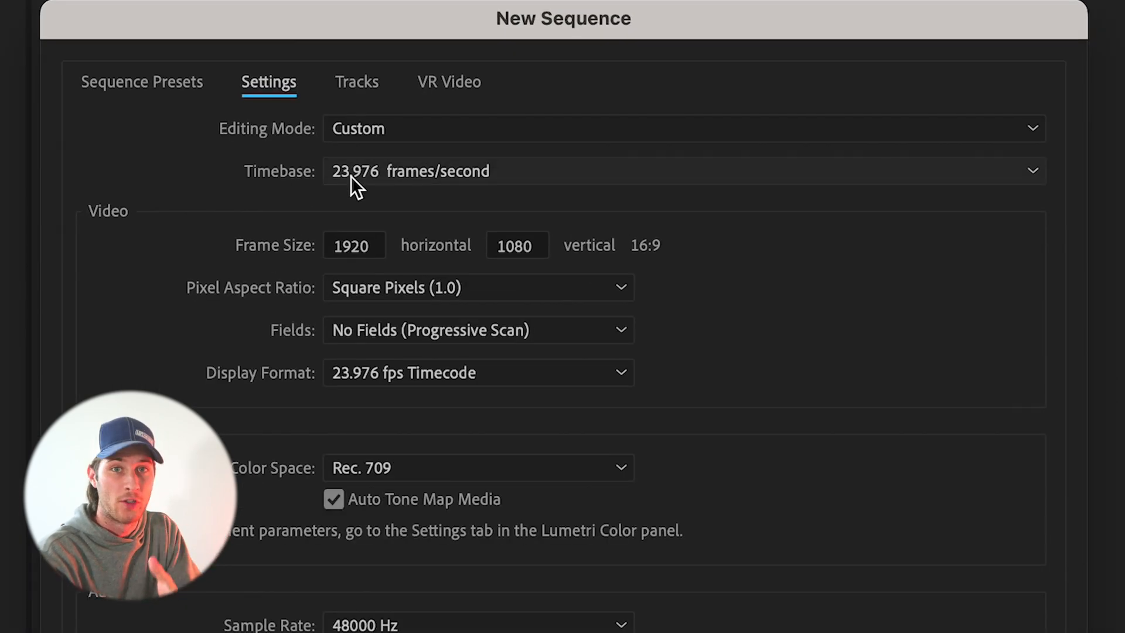
click(351, 177)
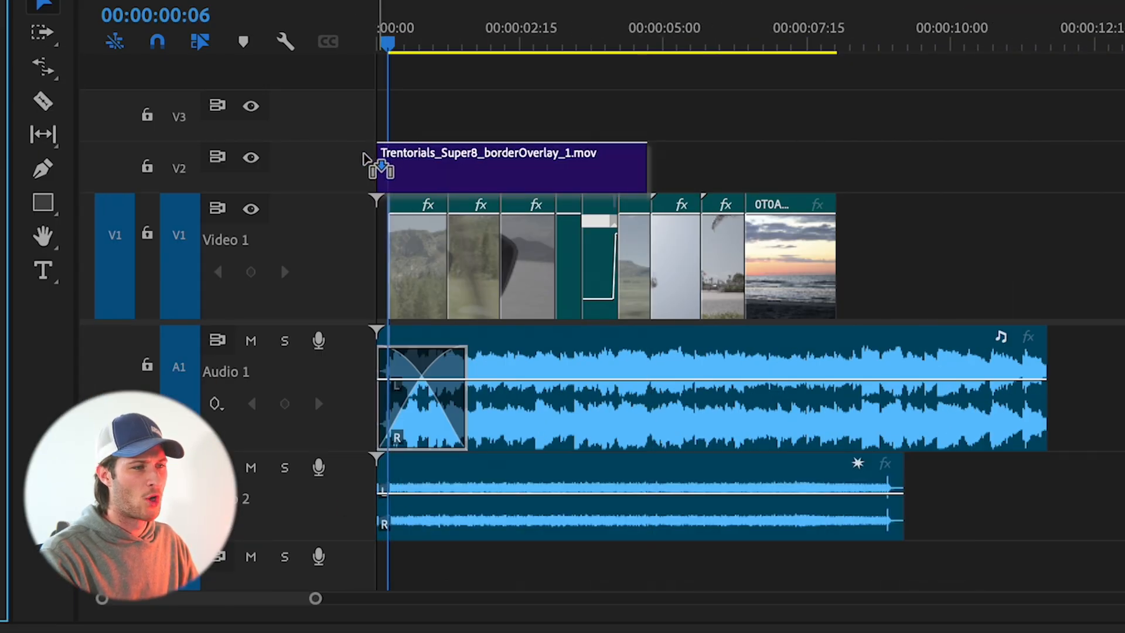
- Scrub through the start of the sequence to check the border overlay over the clips
drag(394, 37, 444, 40)
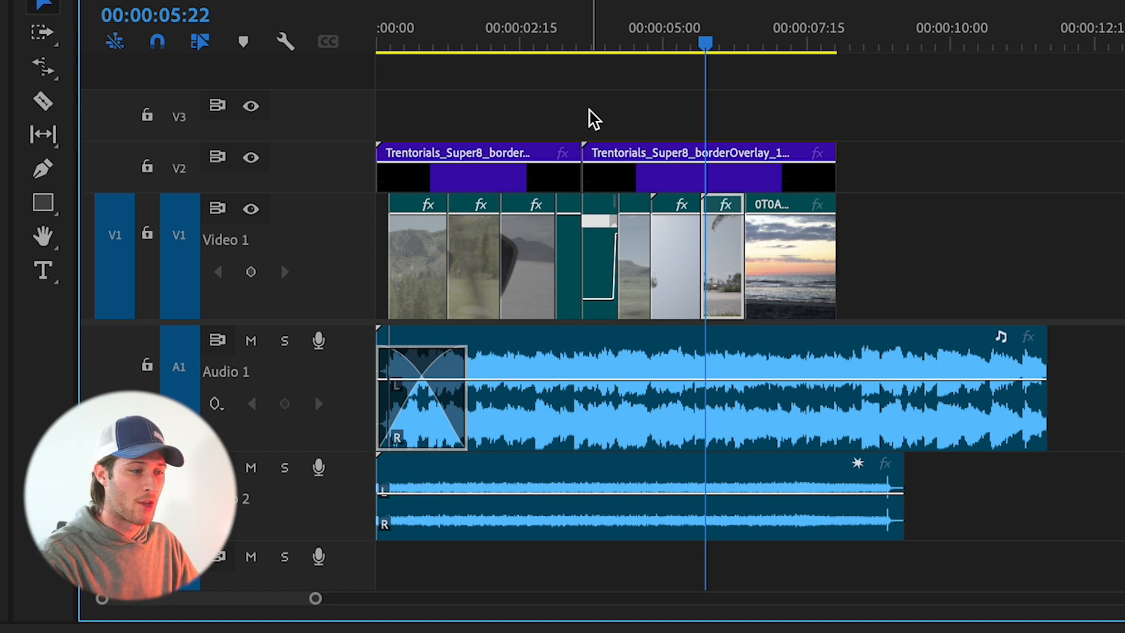
- Nest both Super8 border clips as Film overlay nest and place the 8mm grain clip on V3
drag(674, 111, 525, 170)
right_click(485, 171)
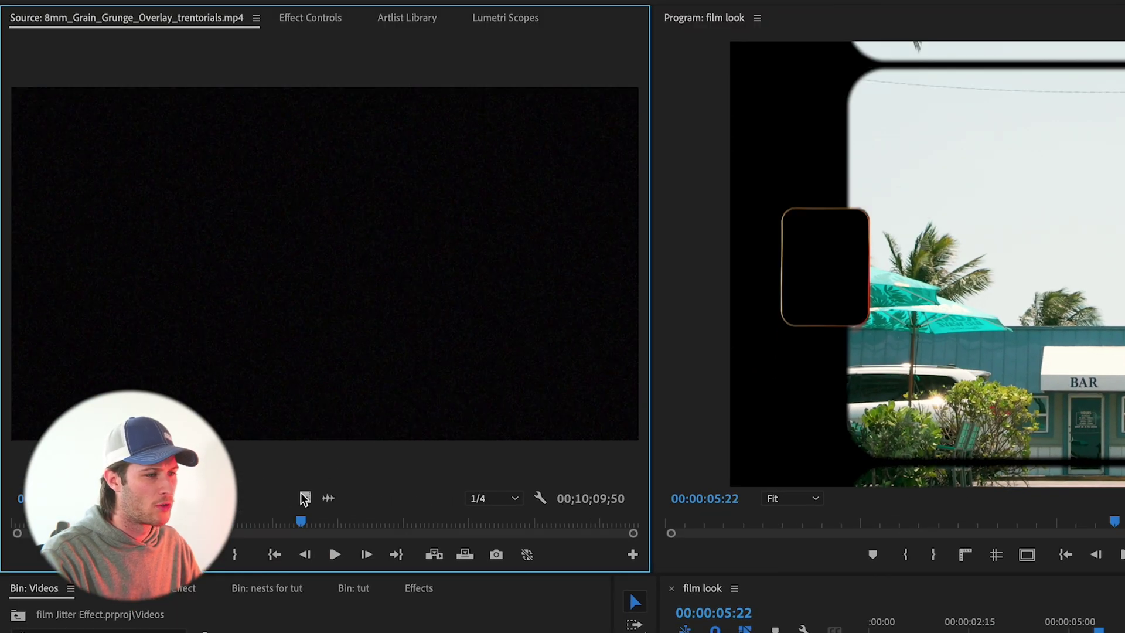
drag(305, 496, 440, 323)
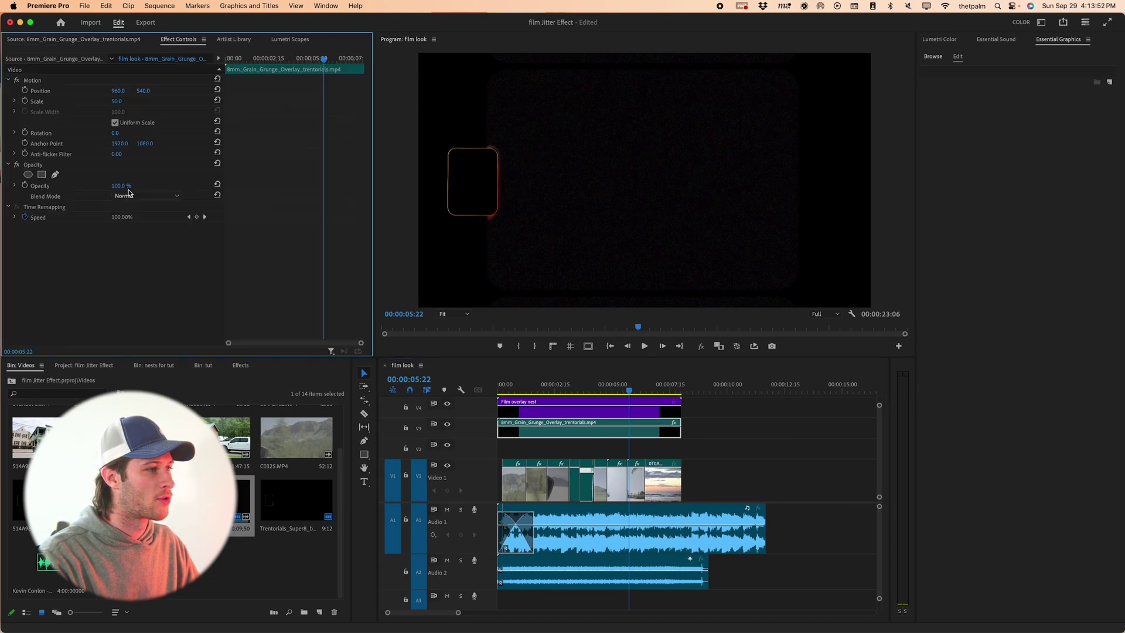
- Blend the grain clip with Screen, then switch it to Color Dodge
click(127, 195)
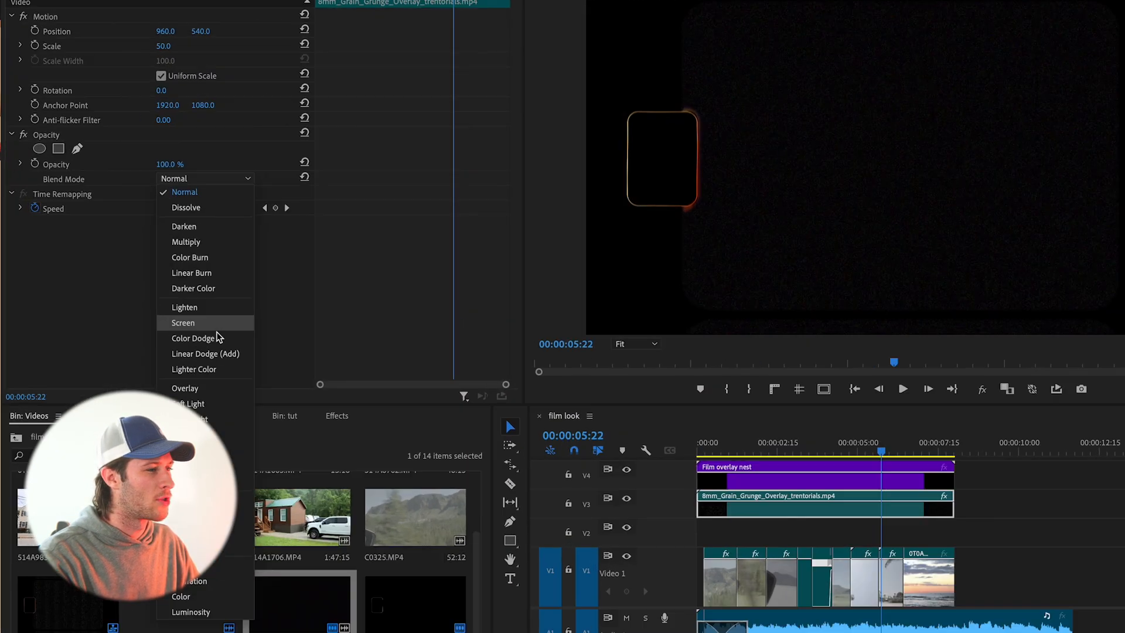
click(136, 303)
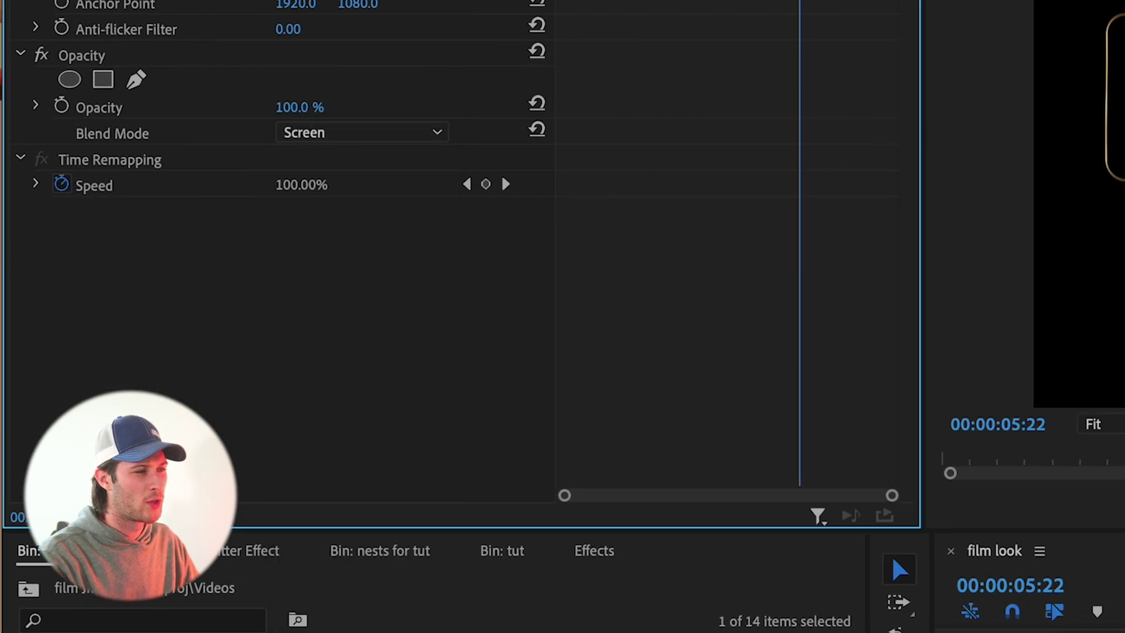
click(364, 137)
click(329, 414)
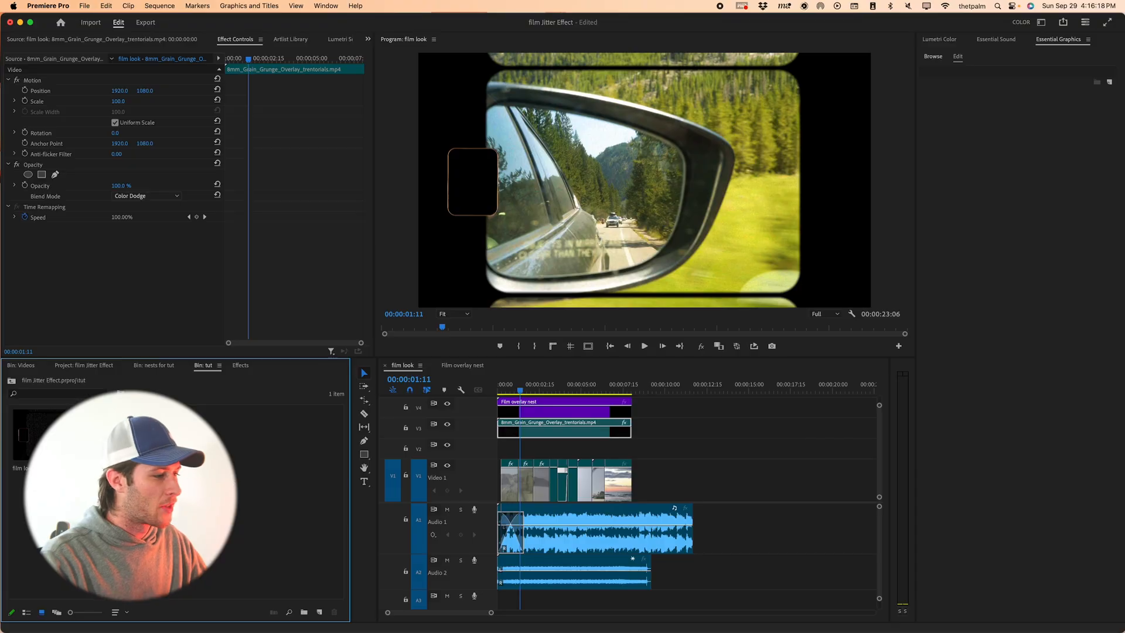
- Create an adjustment layer in the bin and place it on V2 at sequence start
right_click(151, 422)
mouse_move(387, 284)
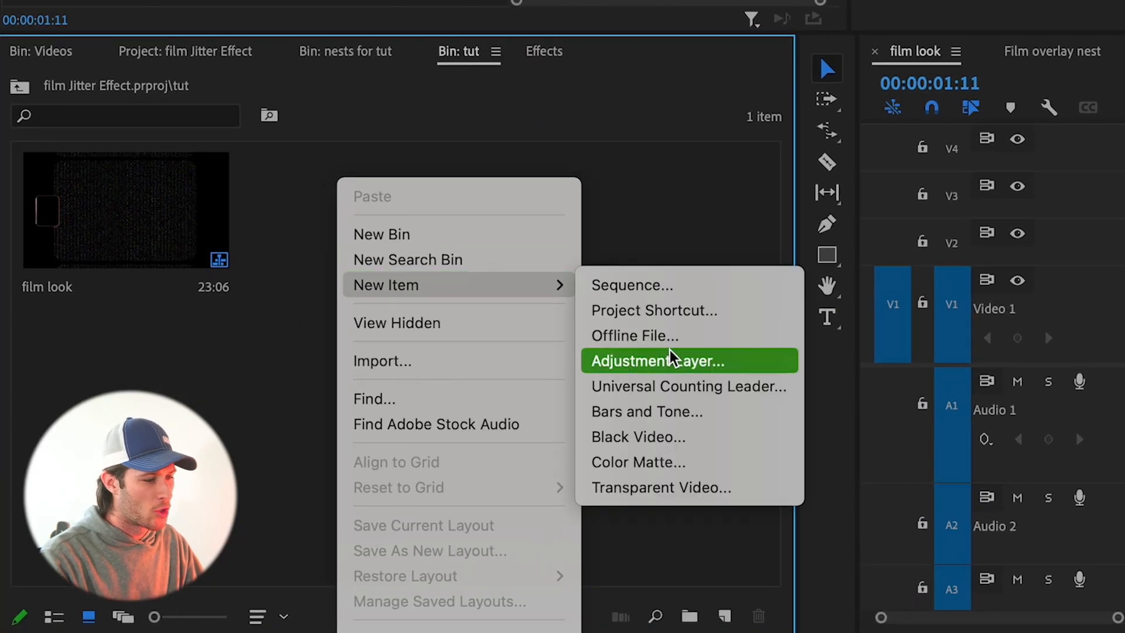
click(672, 358)
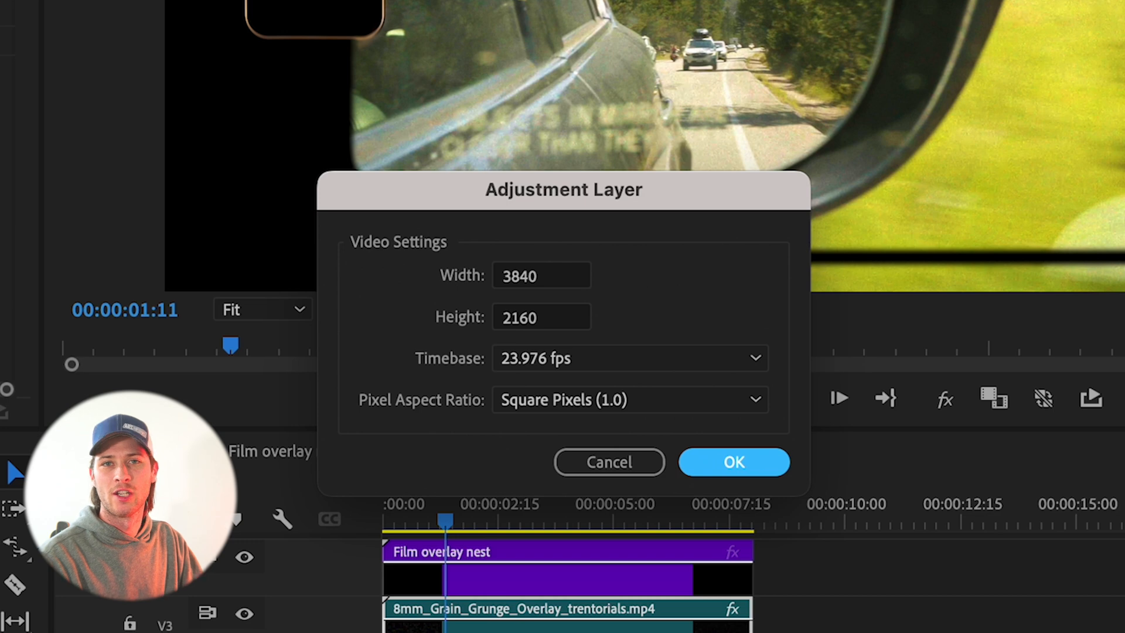
key(Return)
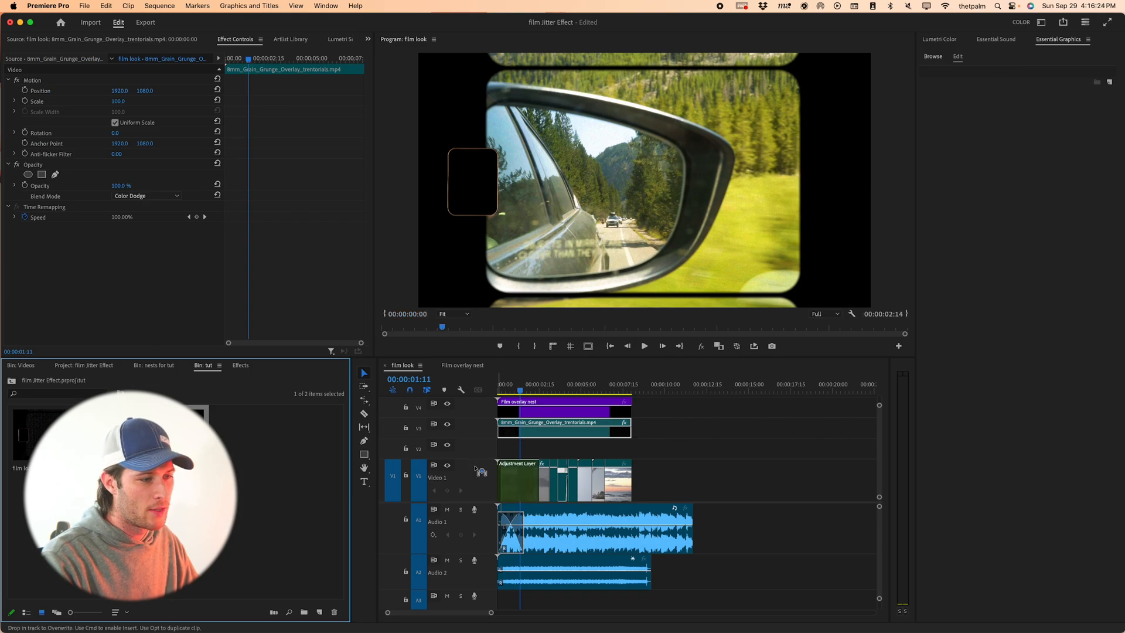
drag(480, 473, 505, 448)
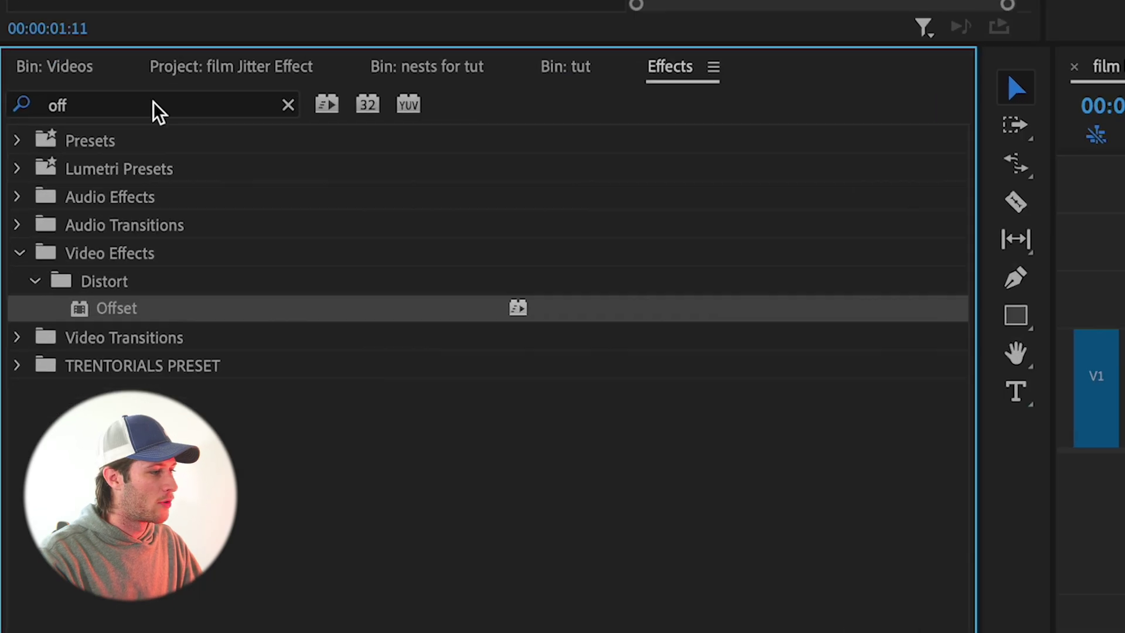
- Apply Turbulent Displace, Strobe Light, Directional Blur and Wave Warp to the adjustment layer
double_click(150, 112)
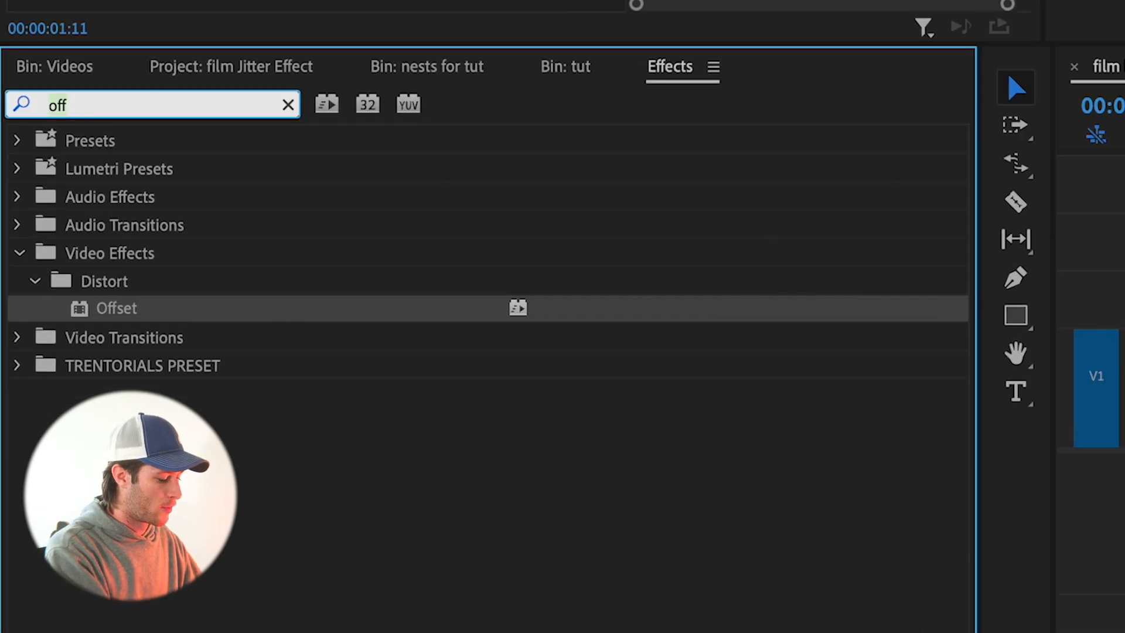
text(turb)
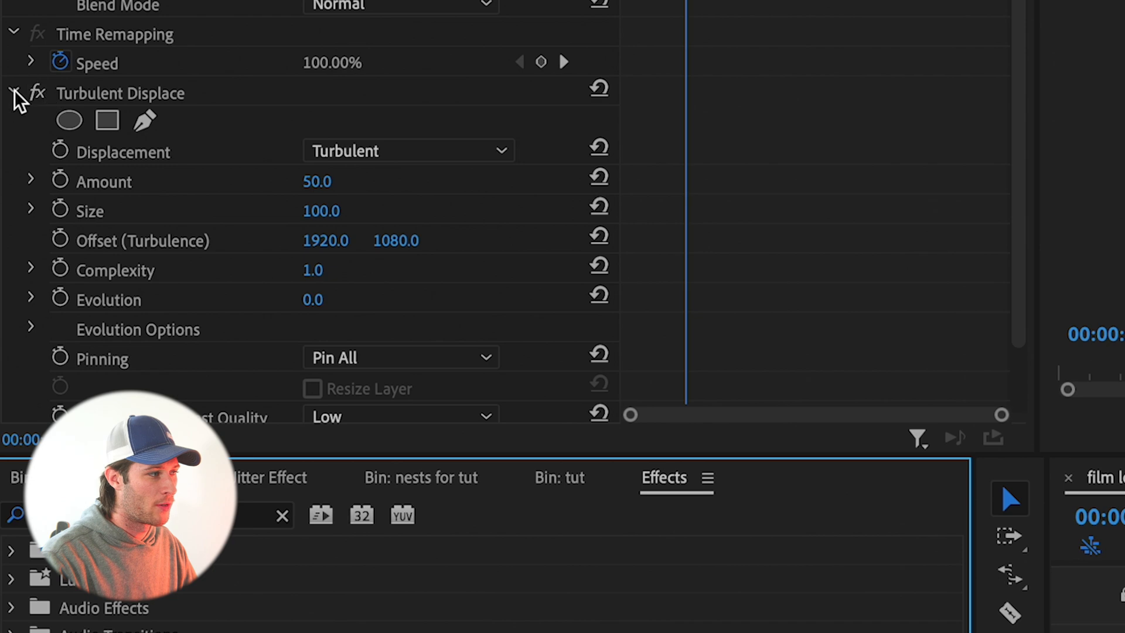
click(13, 93)
text(stro)
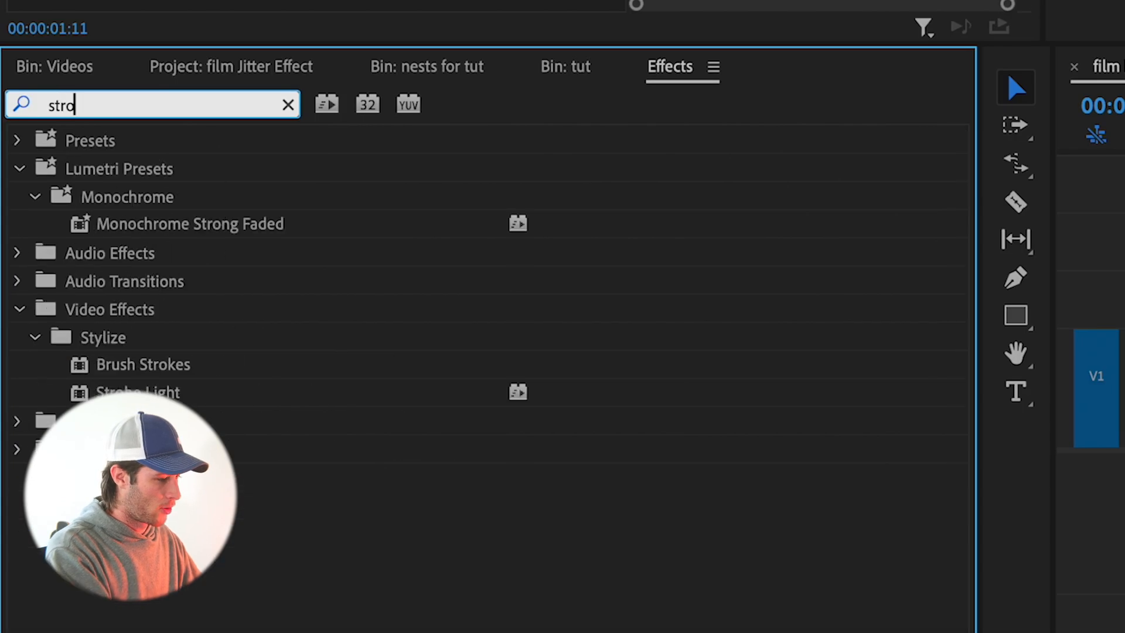
text(be)
double_click(123, 308)
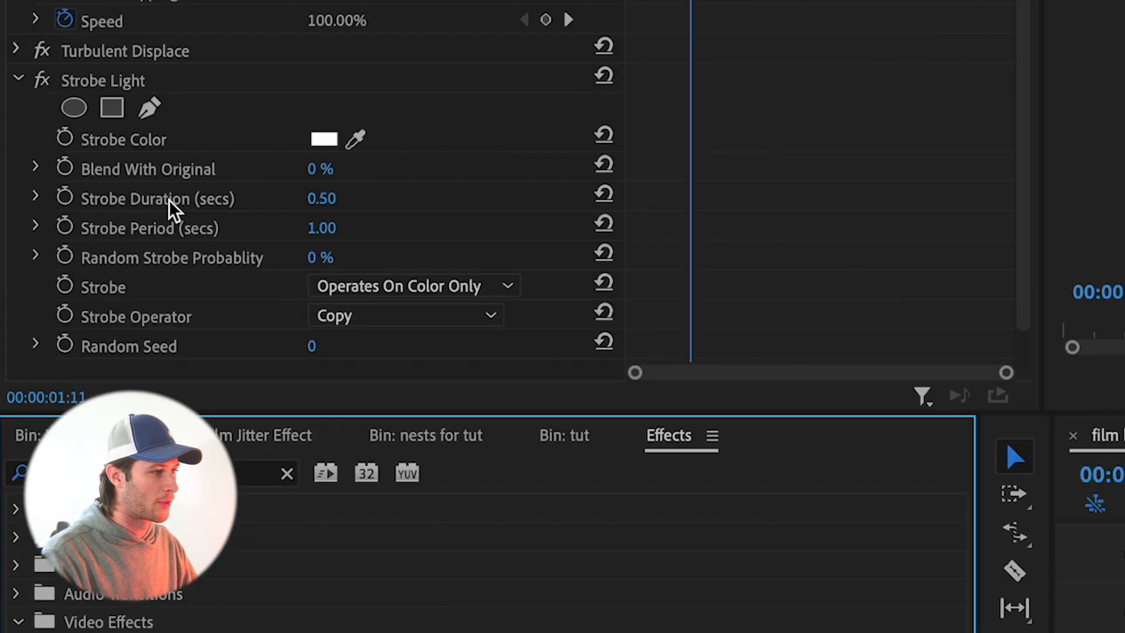
text(direc)
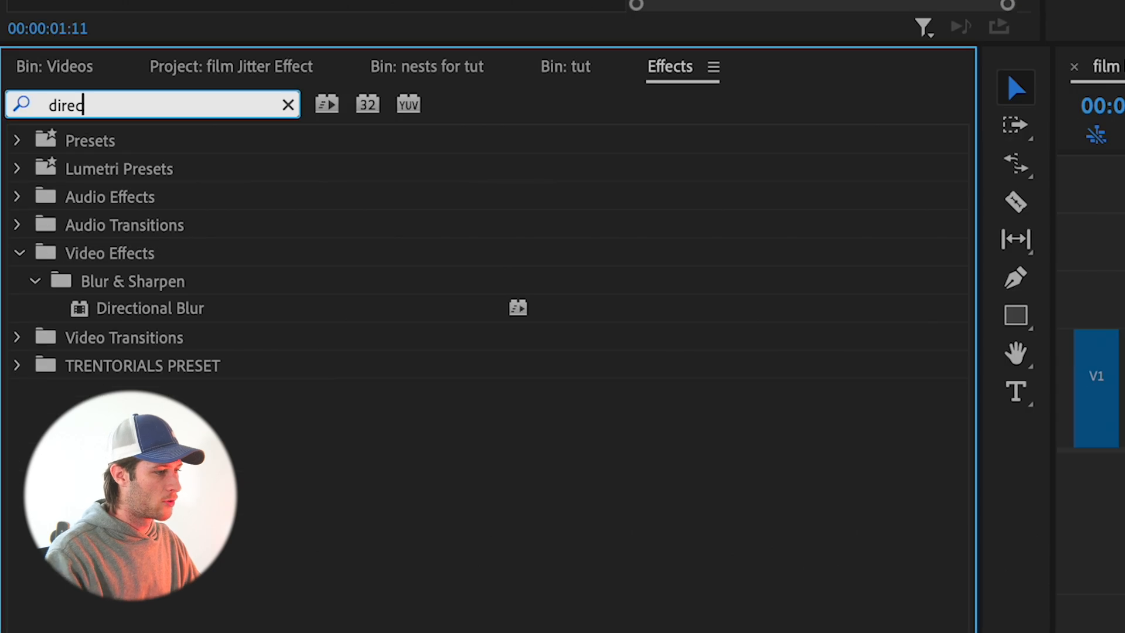
click(26, 124)
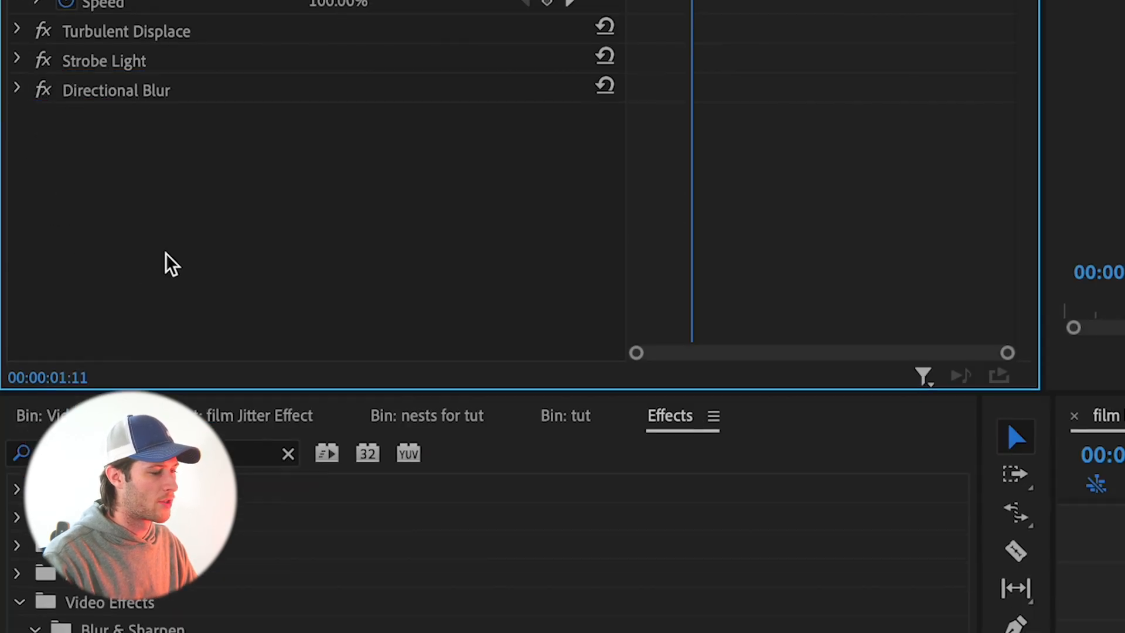
text(wave)
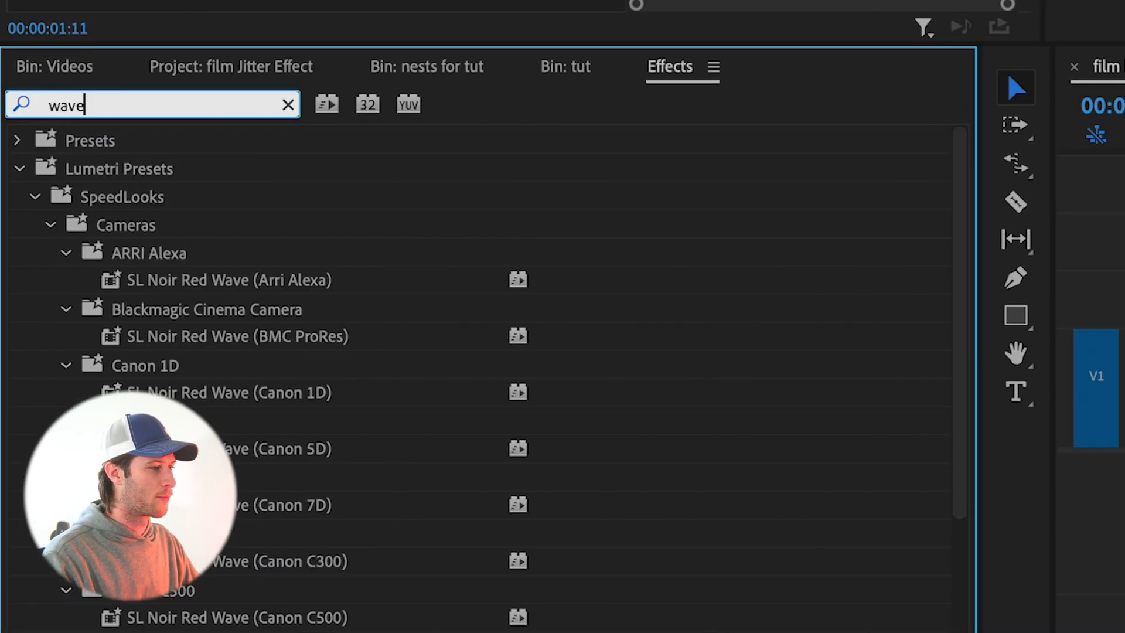
drag(212, 303, 213, 303)
click(21, 170)
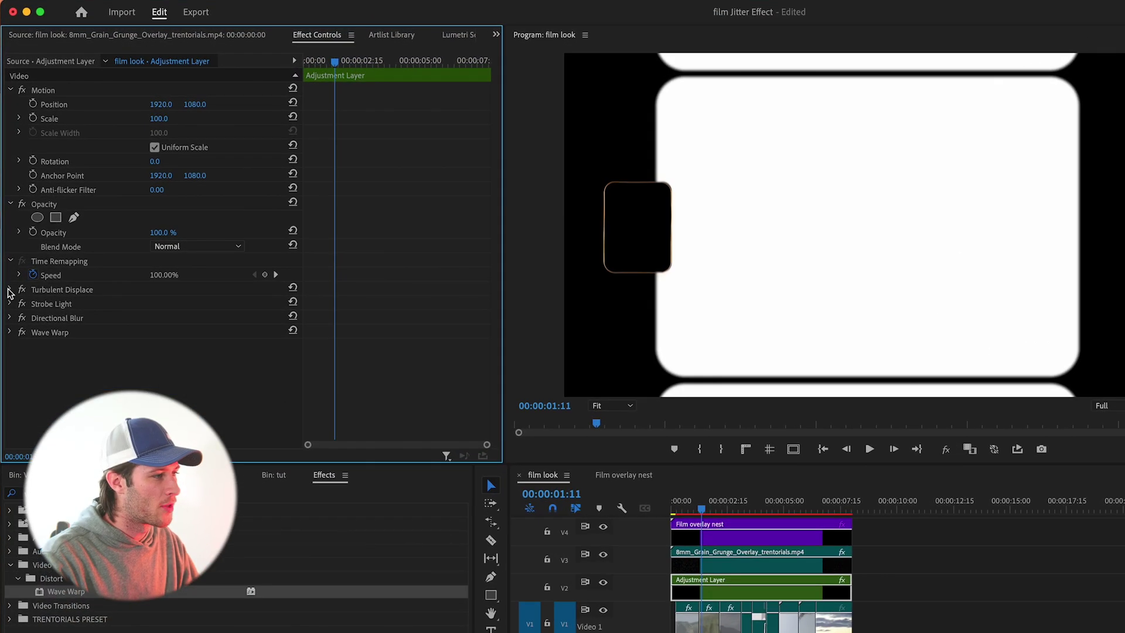
- Keep Turbulent displacement type and set Amount 4, Size 100, Evolution 8°
click(10, 290)
scroll(53, 291, down, 1)
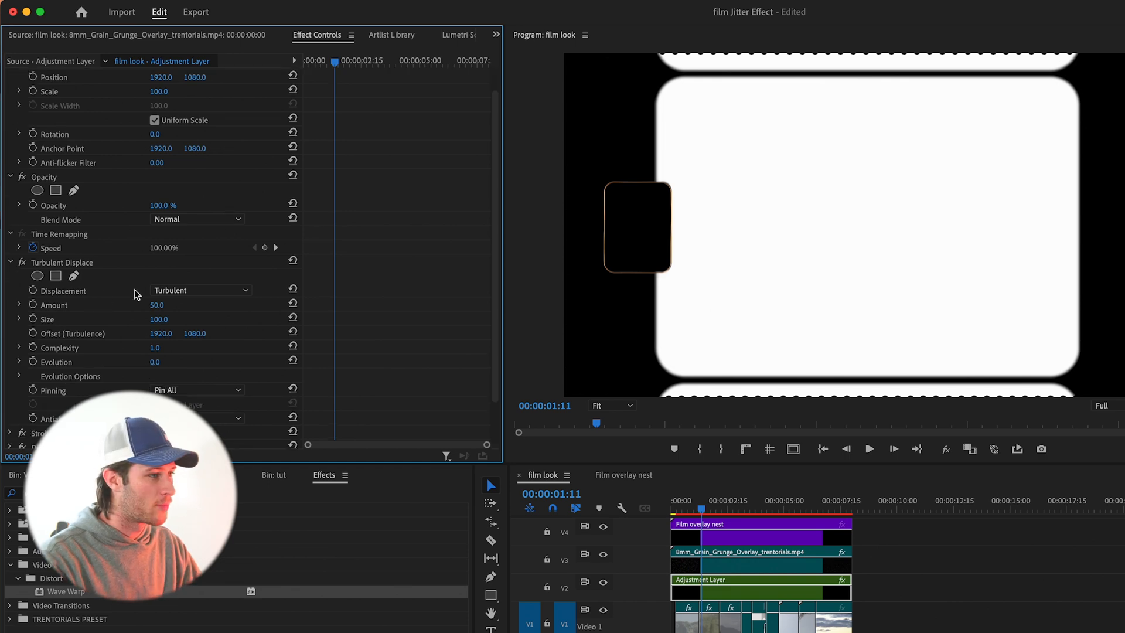
click(151, 290)
click(181, 303)
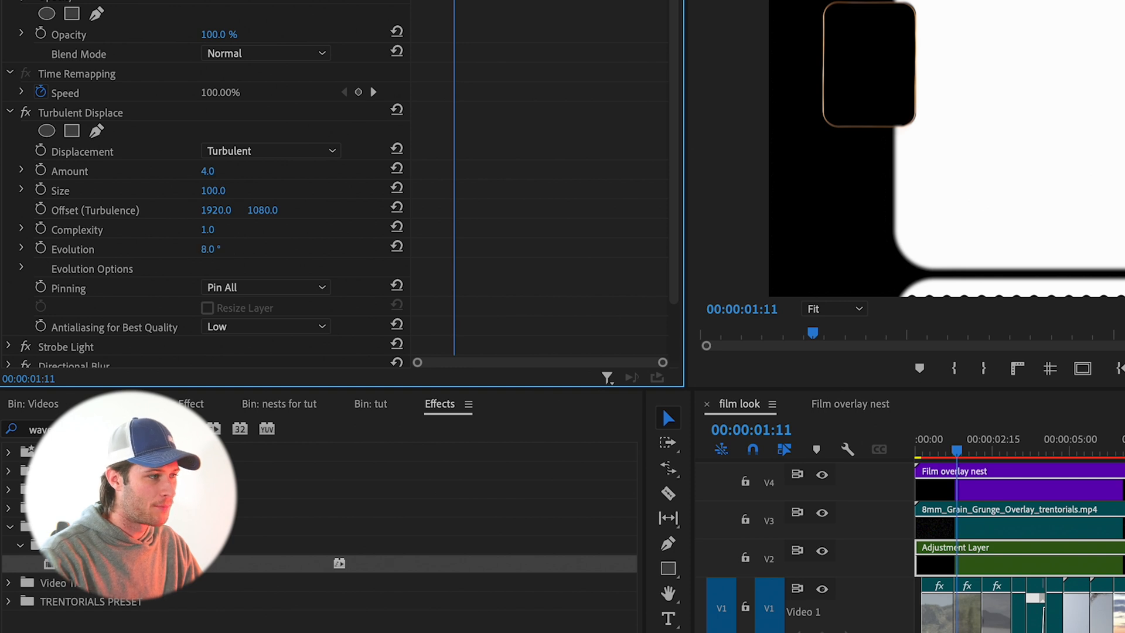
click(21, 267)
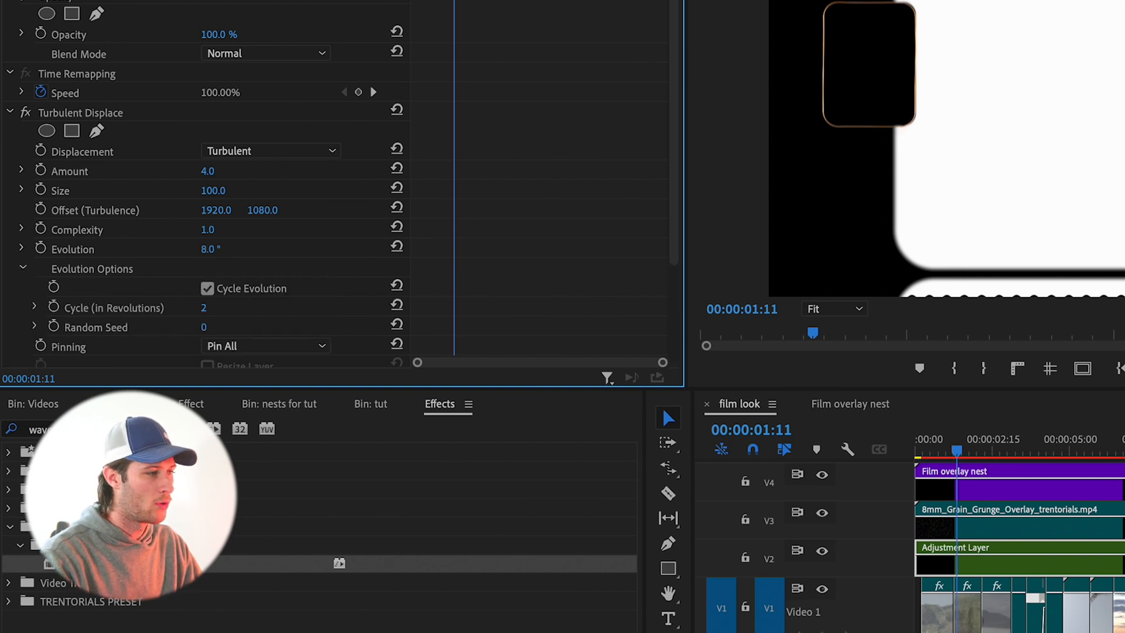
click(21, 268)
- Keep Pin All pinning and raise Turbulent Displace antialiasing to High
click(265, 269)
click(255, 307)
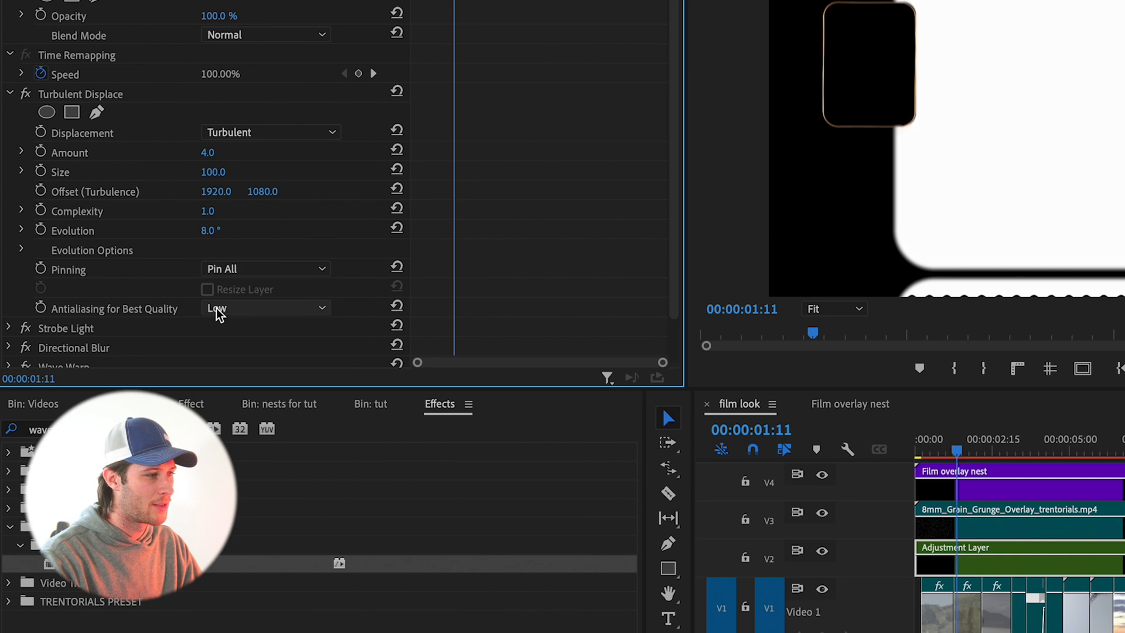
click(256, 308)
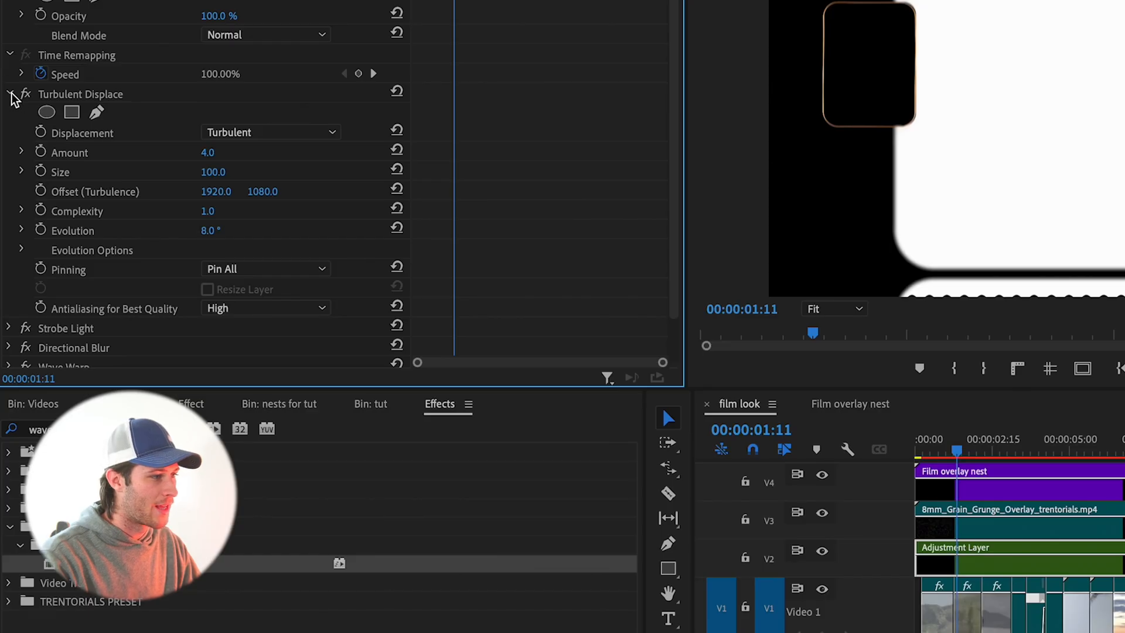
click(10, 95)
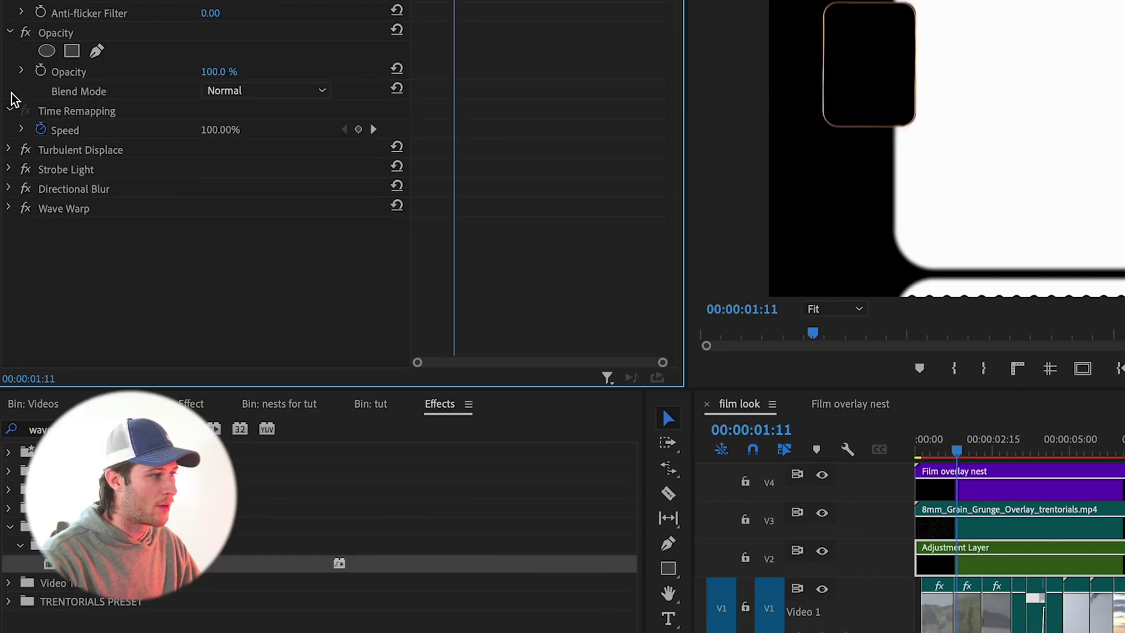
click(9, 169)
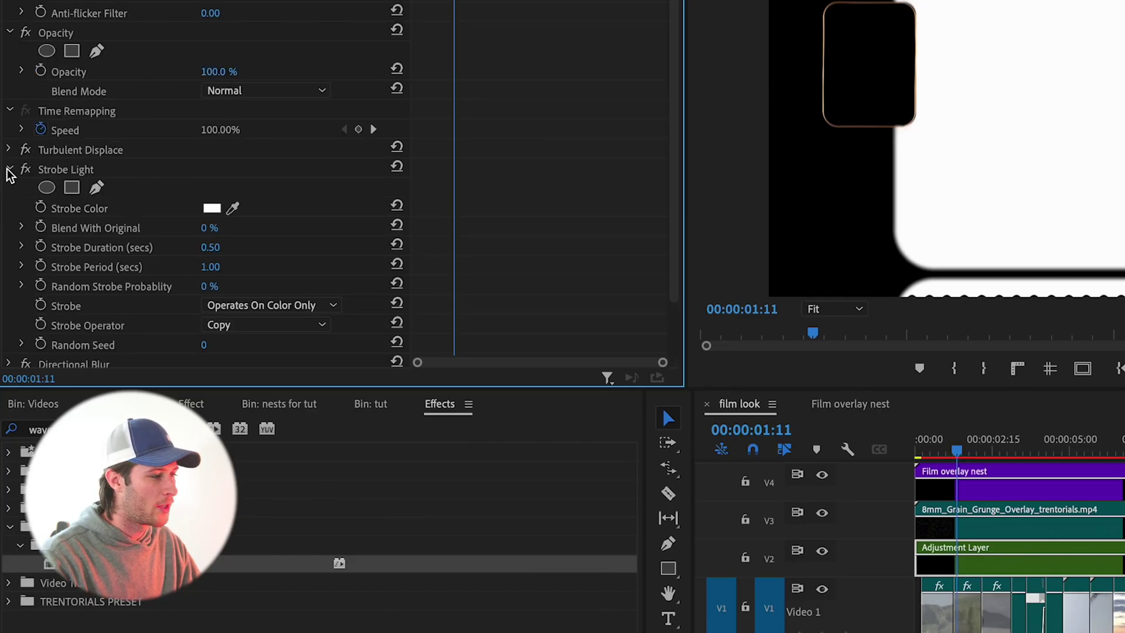
- Make Strobe Light black at 80% blend, lasting 0.05 s every 0.20 s
click(211, 209)
click(848, 439)
key(Return)
click(226, 226)
text(80)
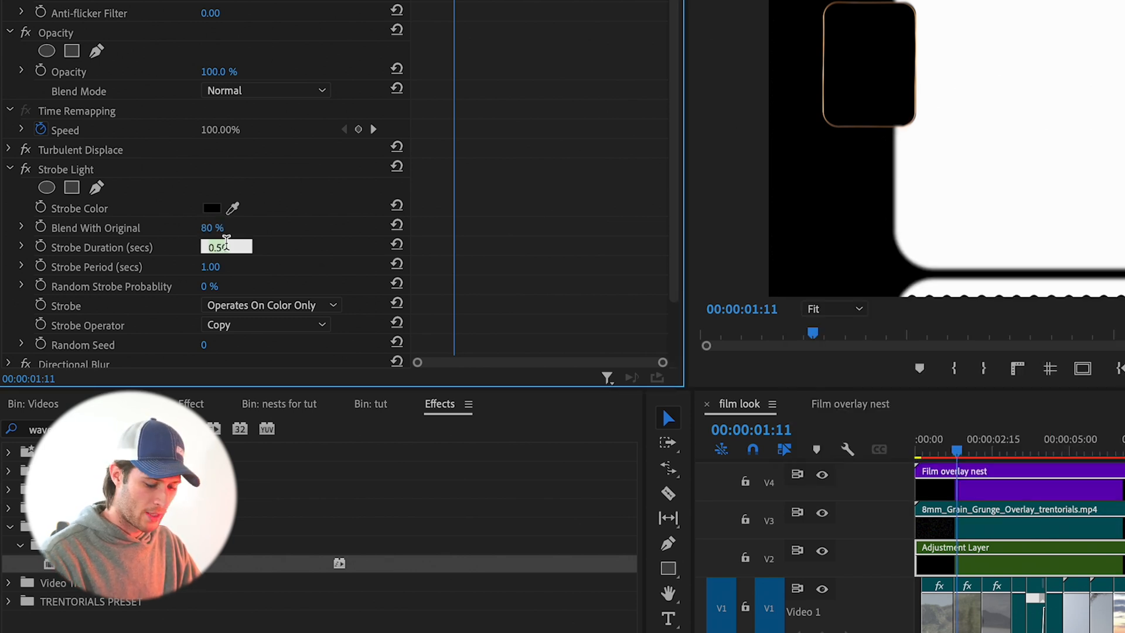
text(.05)
key(Return)
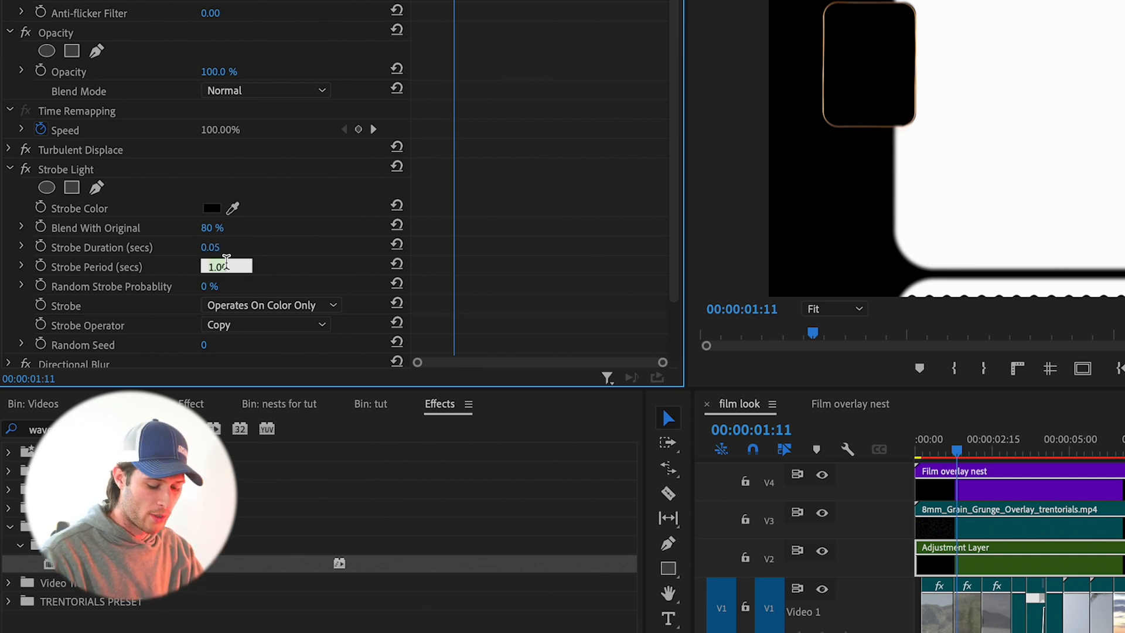
text(.2)
key(Return)
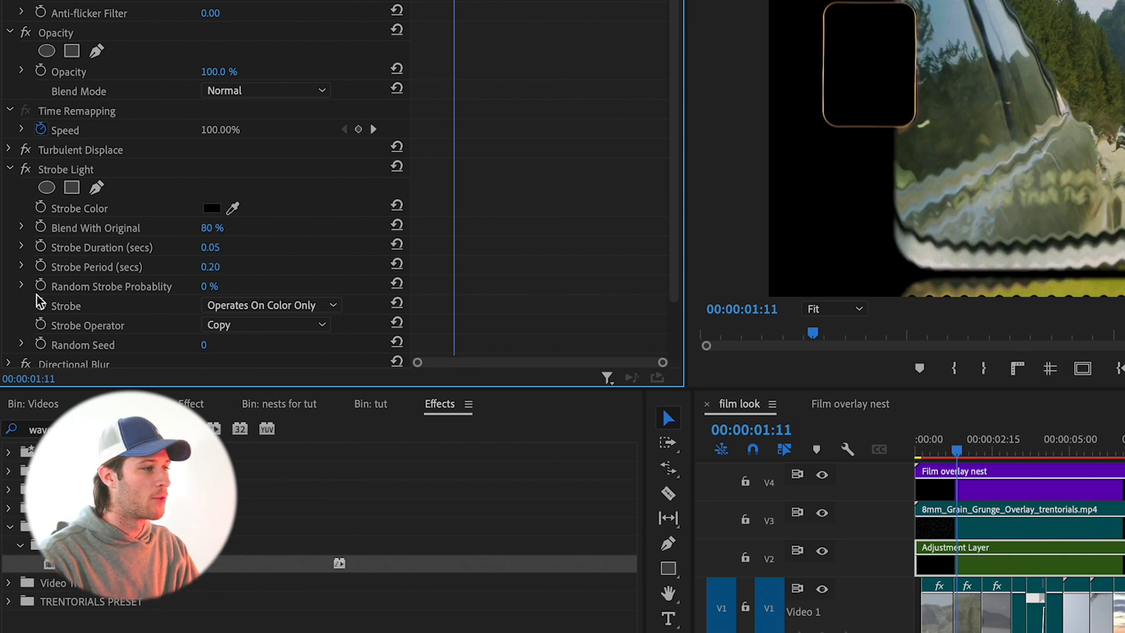
- Set the strobe to Makes Layer Transparent and keep Copy as operator
click(248, 307)
click(259, 341)
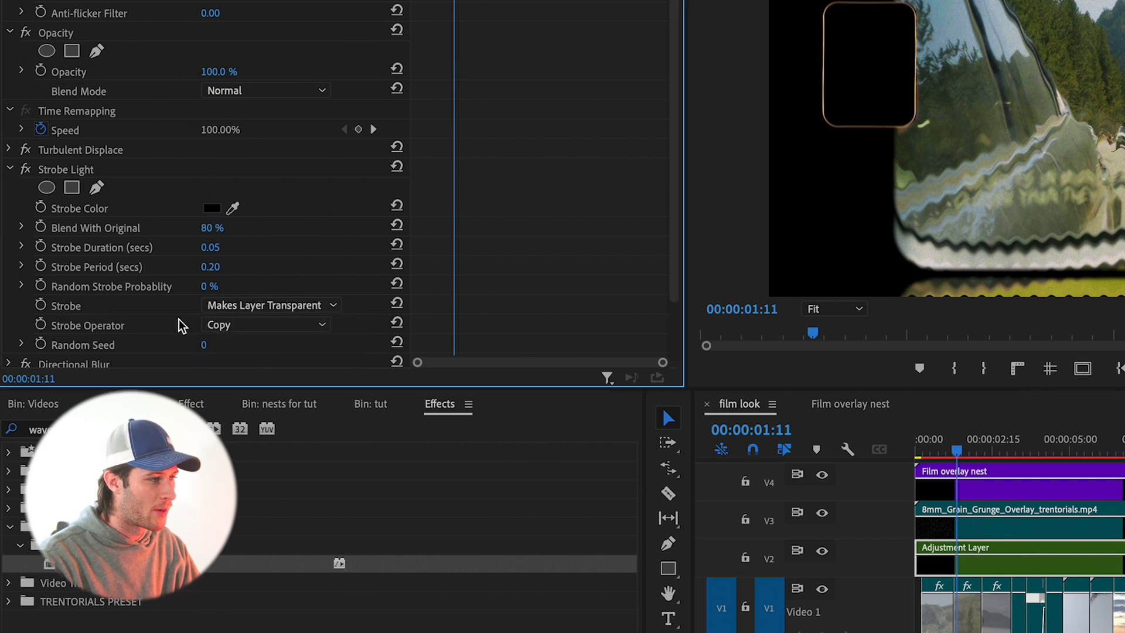
click(246, 325)
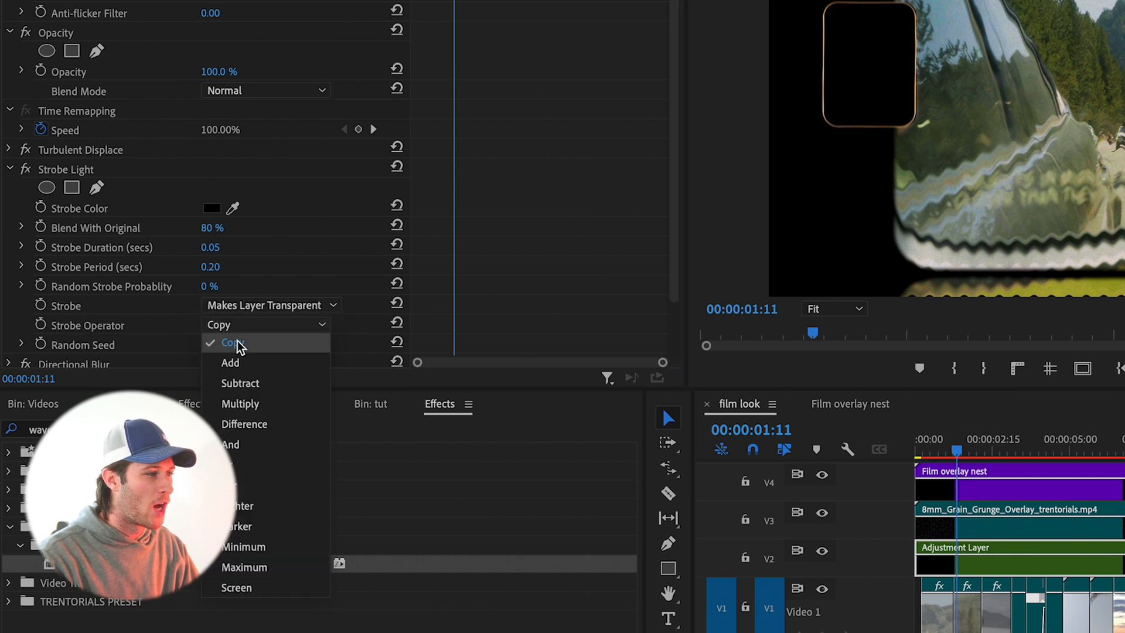
click(227, 345)
scroll(97, 342, down, 3)
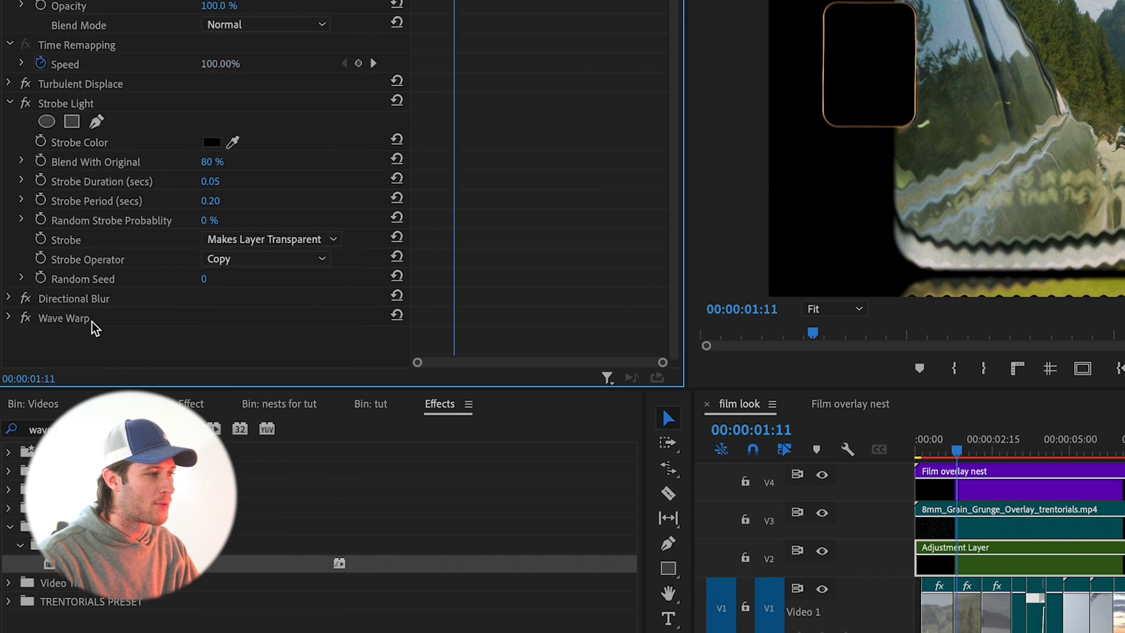
- Set Directional Blur length 1 and Wave Warp height 4, width 2000, 180°, speed 0.5
click(10, 104)
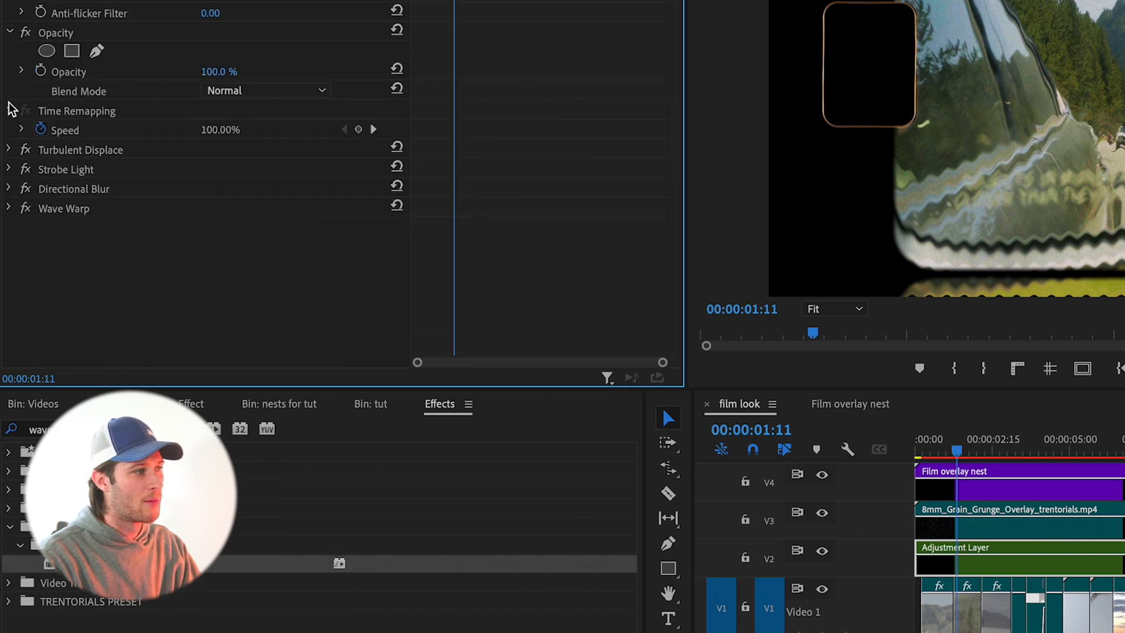
click(10, 189)
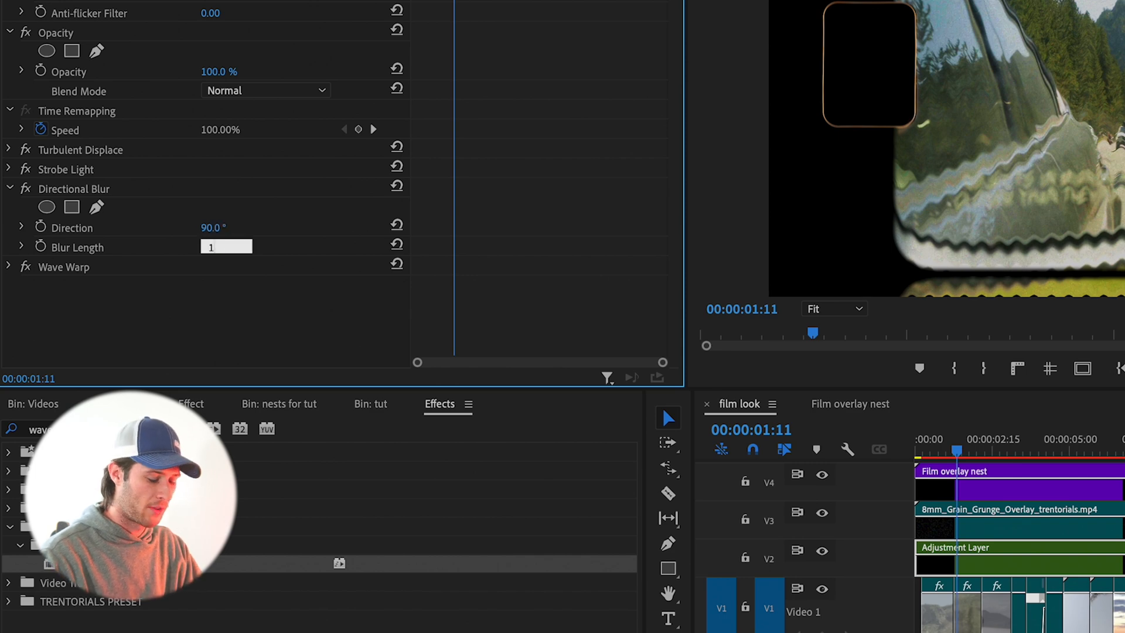
click(10, 190)
click(10, 209)
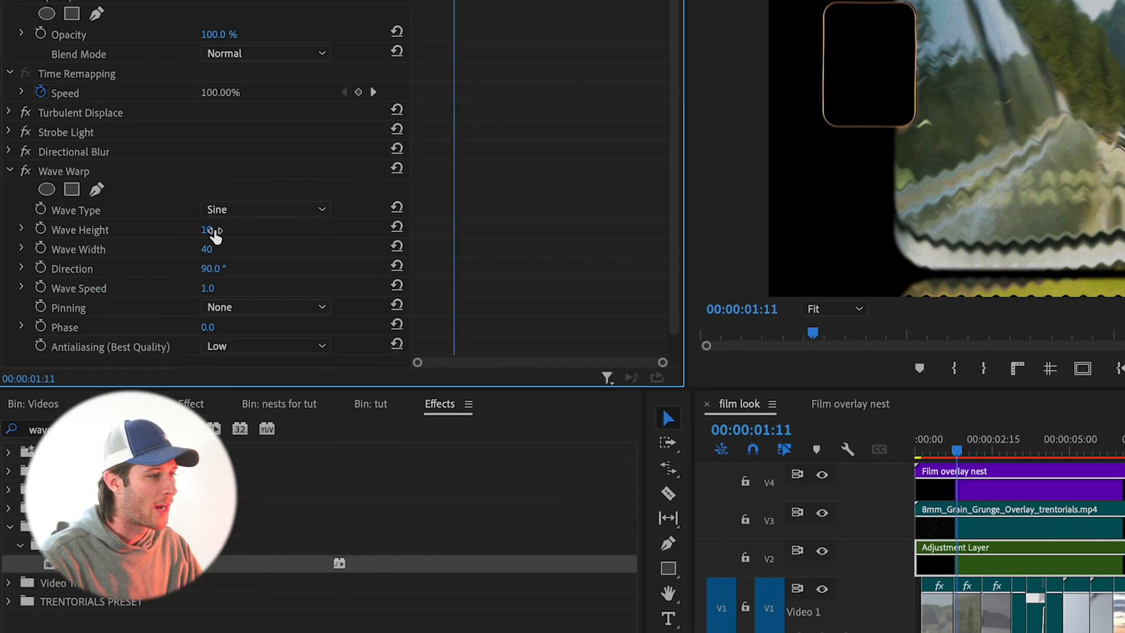
key(Tab)
text(20)
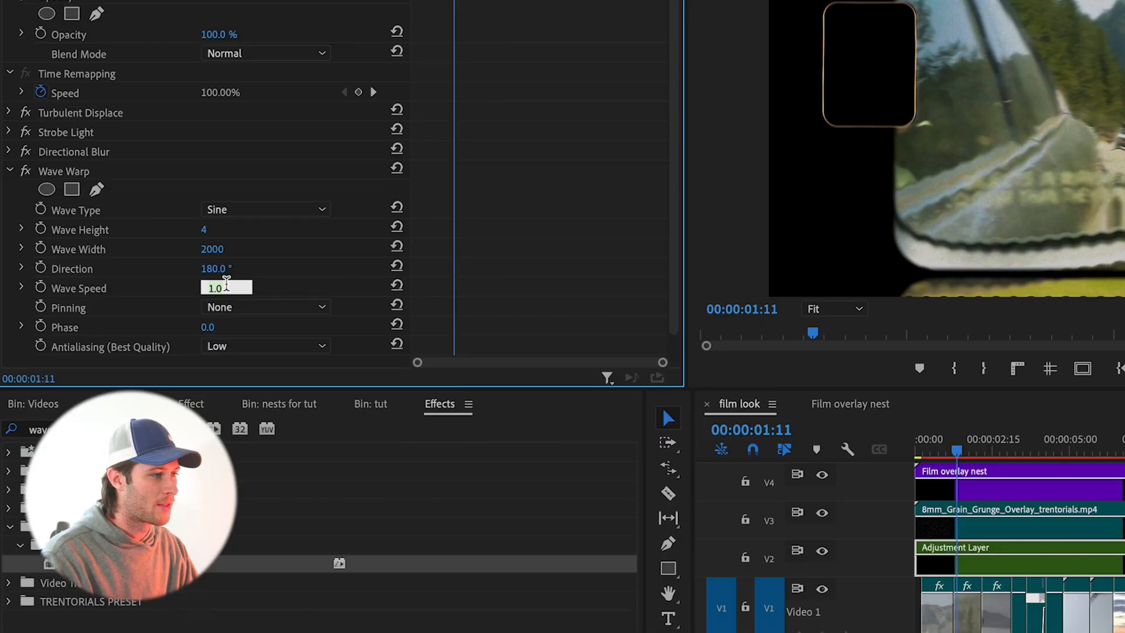
text(0.5)
key(Return)
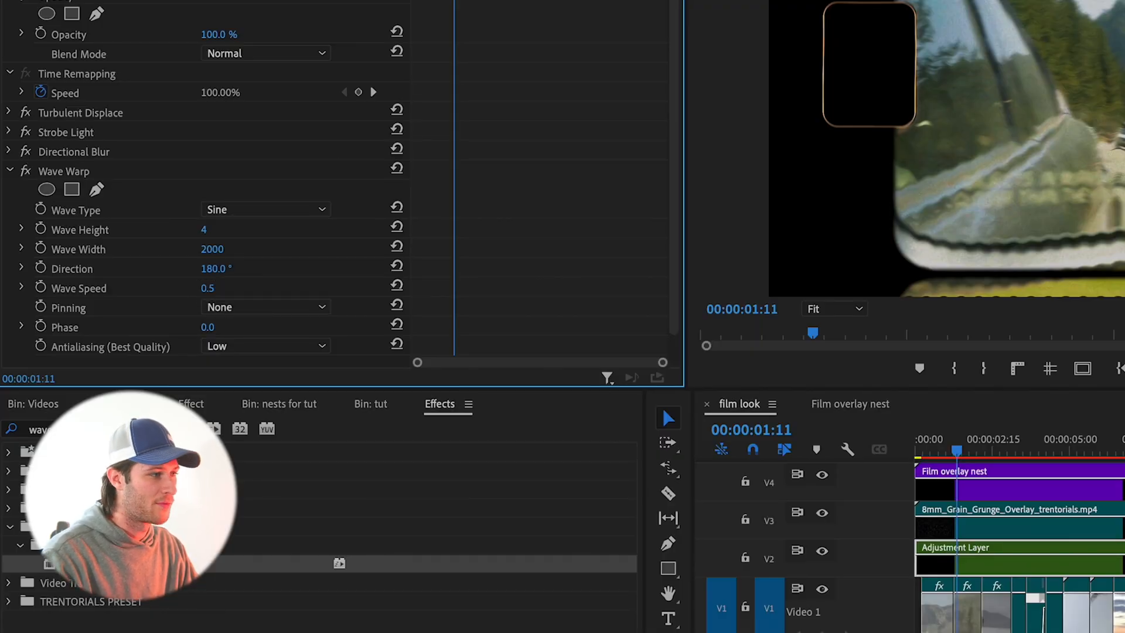
- Pin all edges of the Wave Warp and raise its antialiasing to Medium
click(225, 307)
click(234, 345)
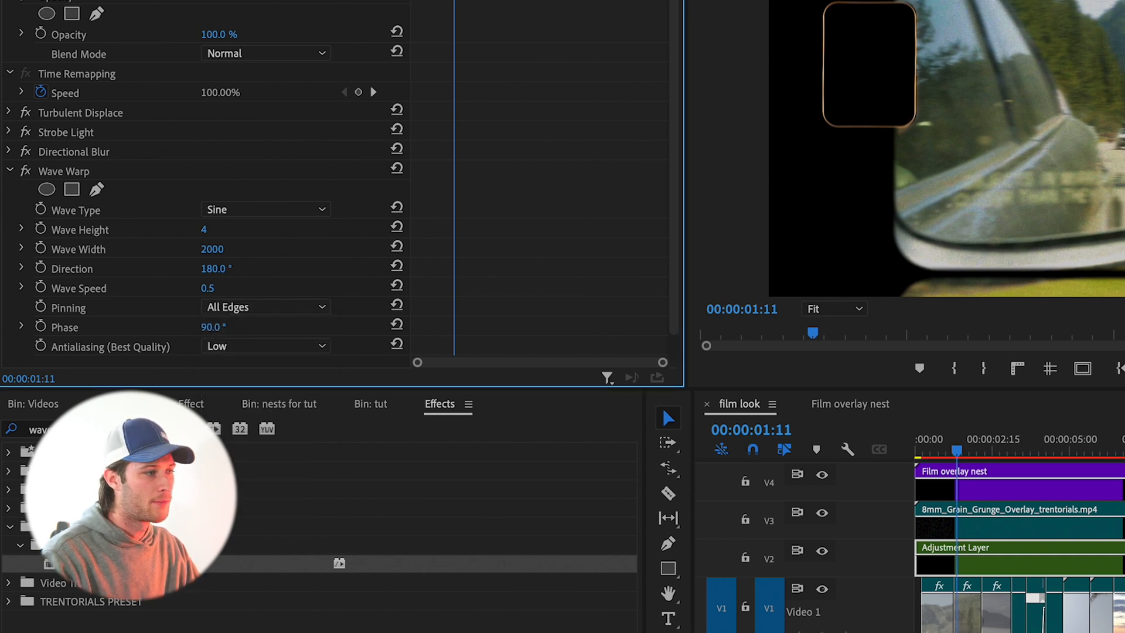
click(235, 347)
click(248, 385)
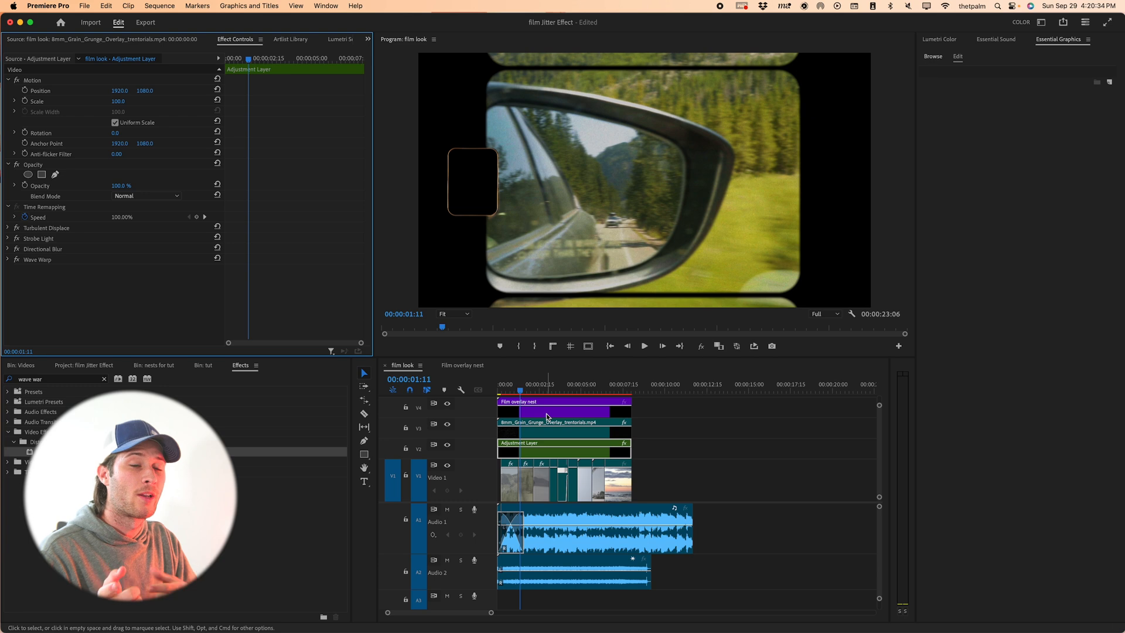
- Try Screen and Soft Light on the V3 grain clip, then return it to Color Dodge
click(528, 430)
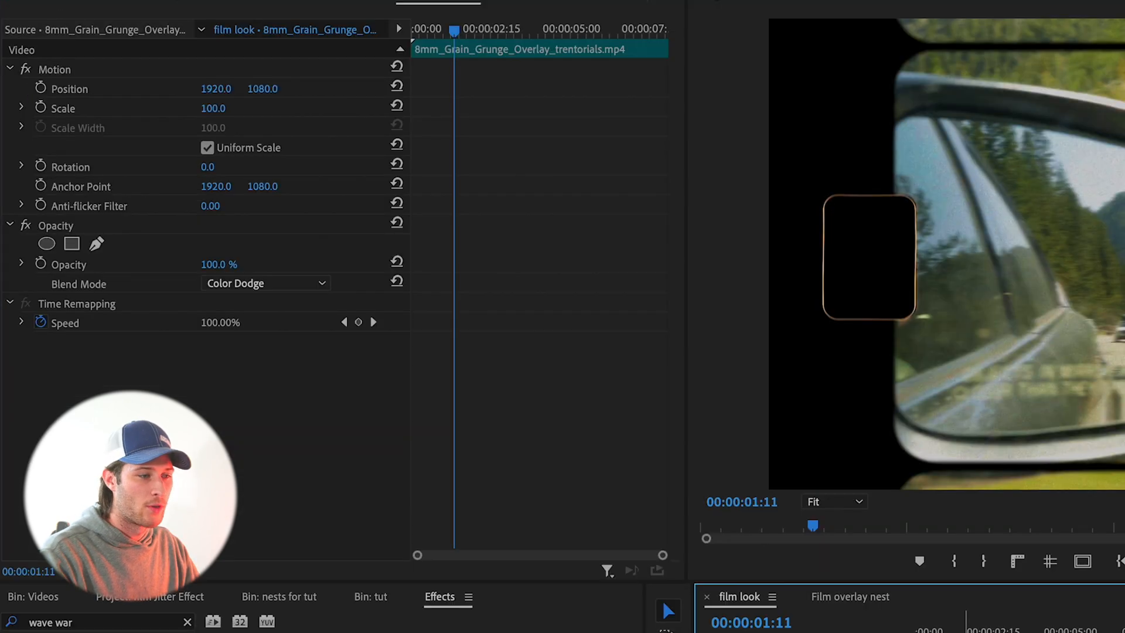
click(221, 283)
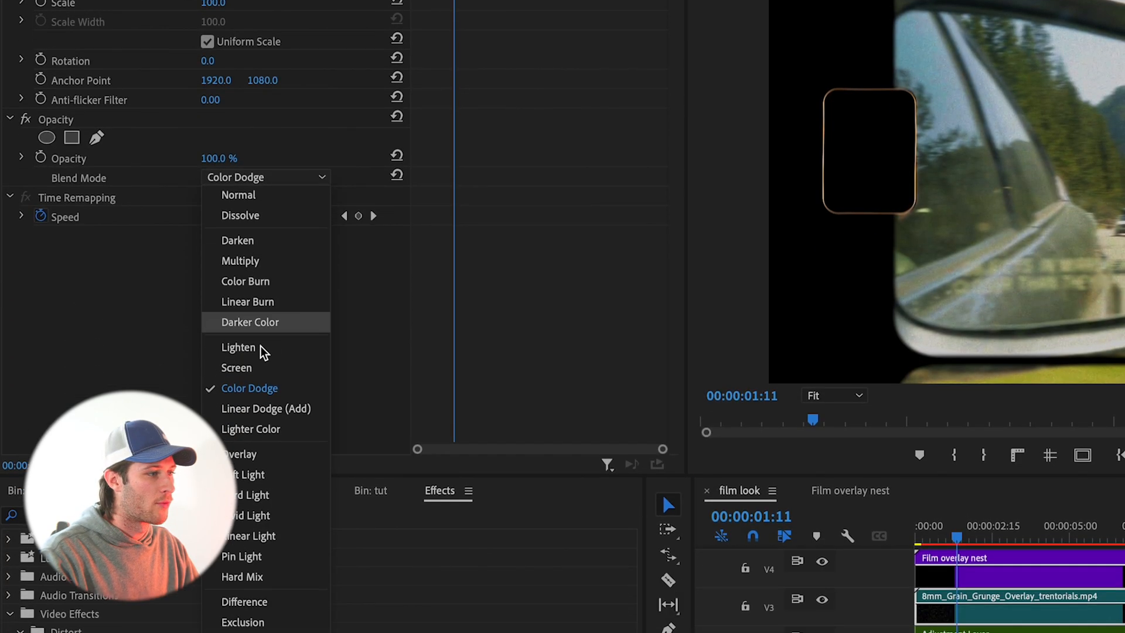
click(254, 475)
click(260, 141)
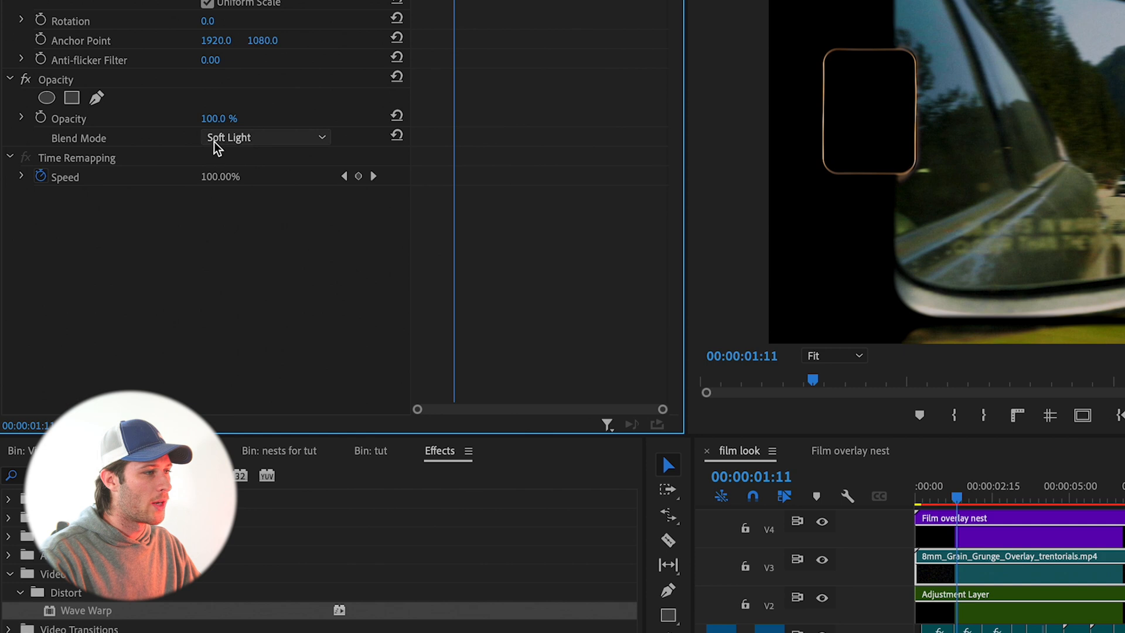
click(219, 139)
click(248, 348)
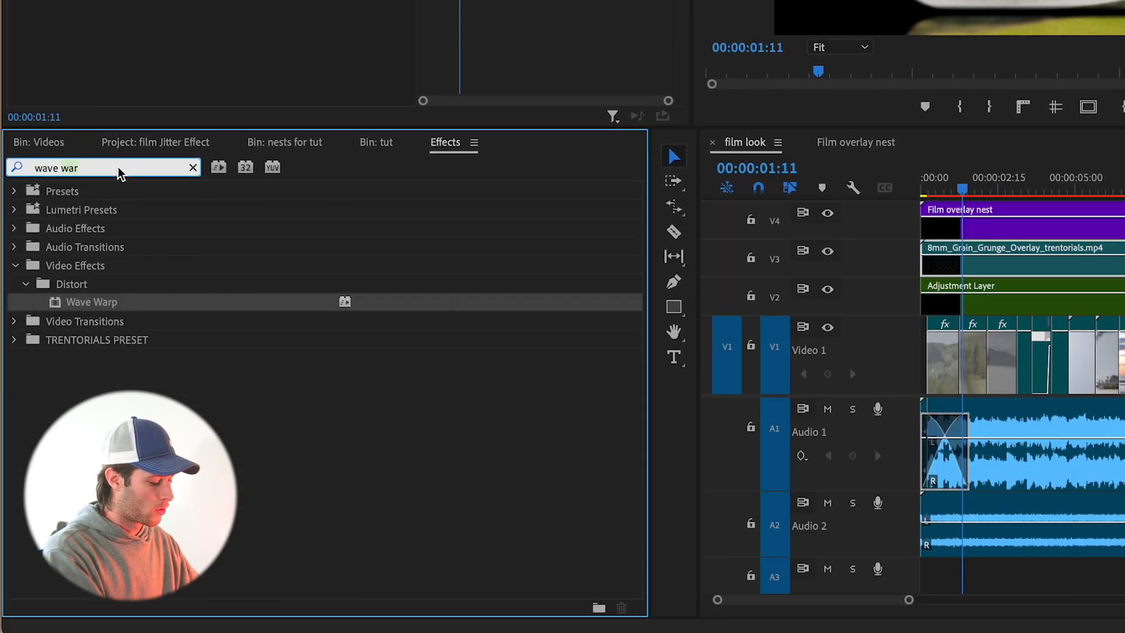
- Add a Noise effect to the adjustment layer at 50% then 100% amount, colour noise off
key(ctrl+a)
text(grain)
drag(78, 338, 521, 305)
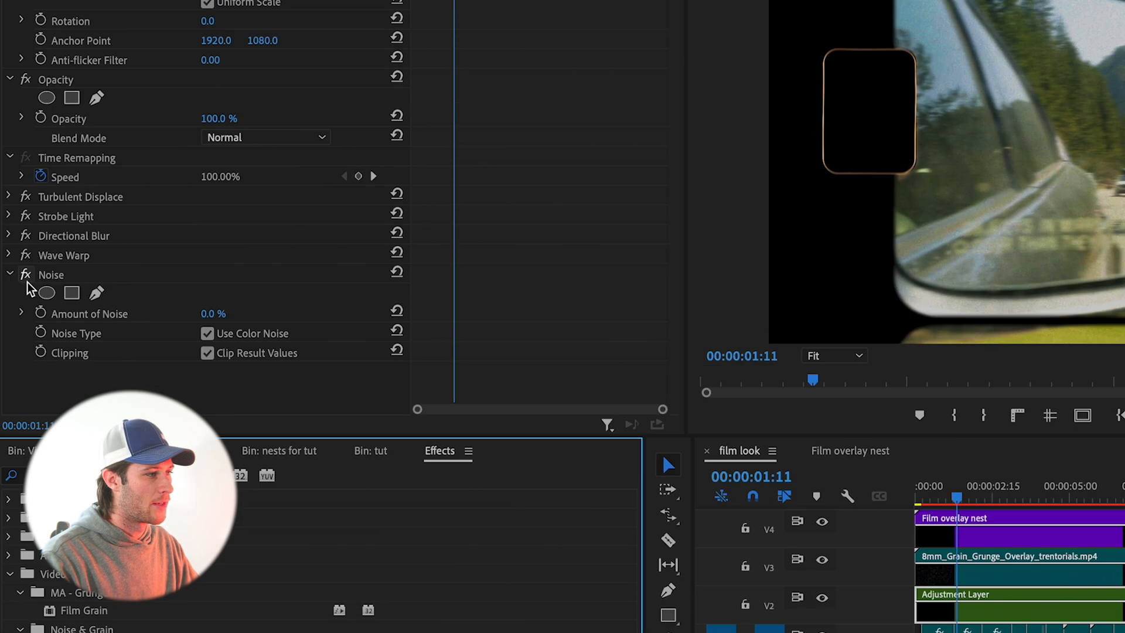
click(213, 314)
text(50)
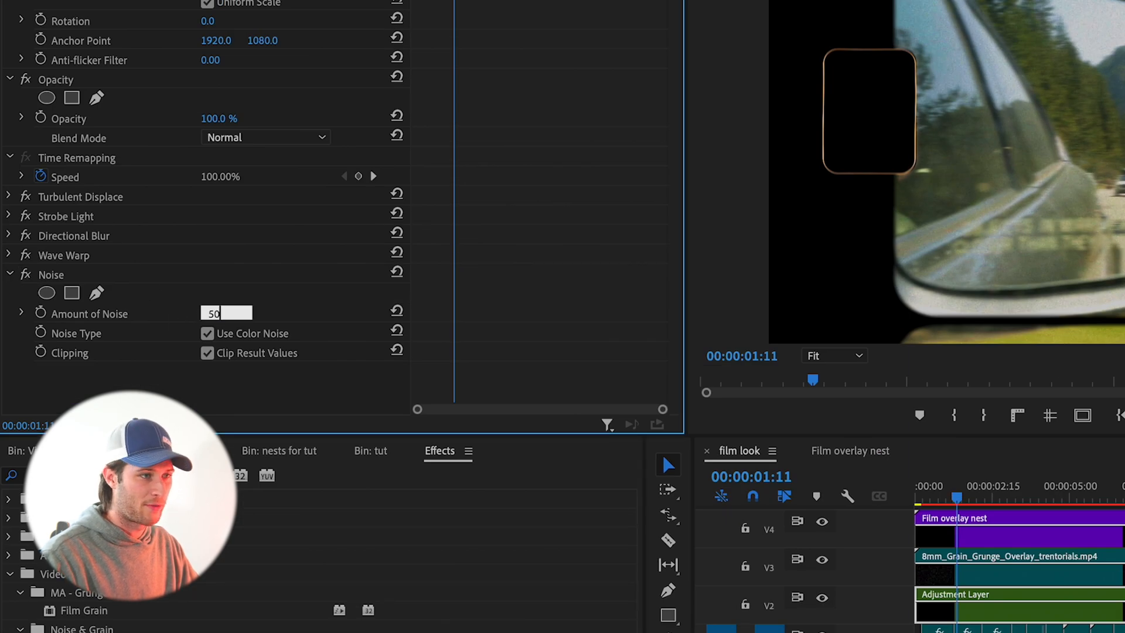
key(Return)
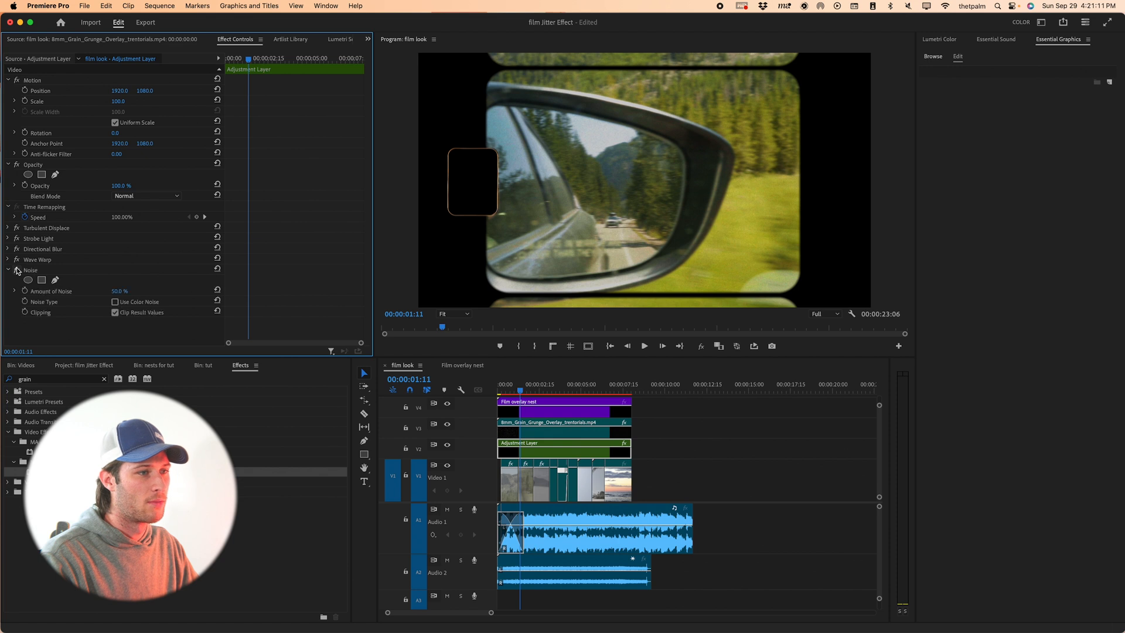
click(119, 292)
text(100)
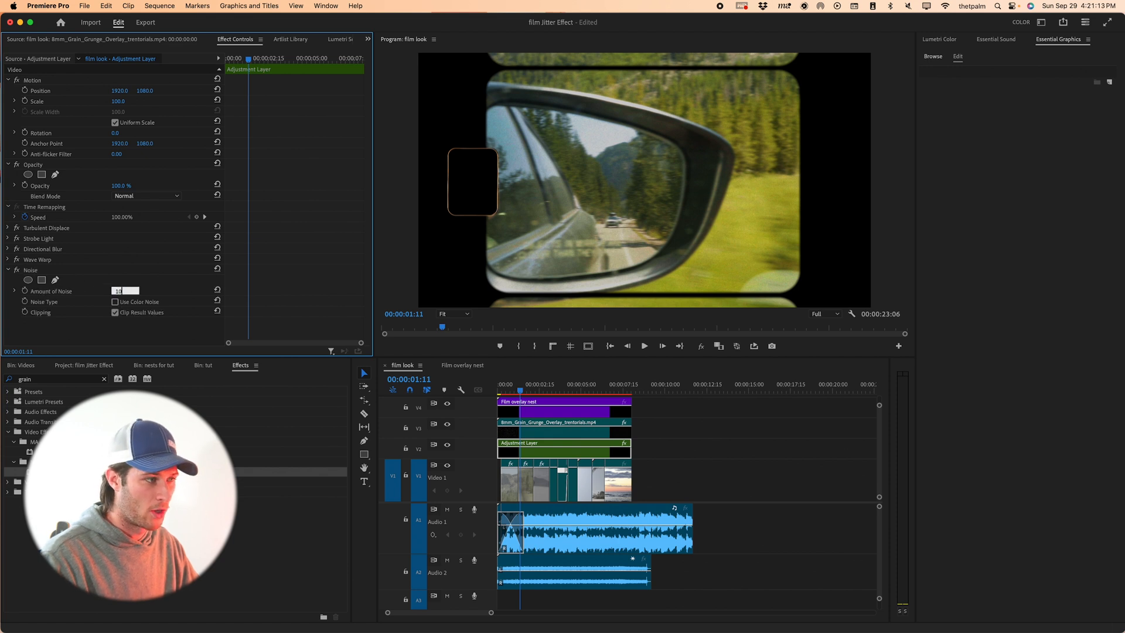
key(Return)
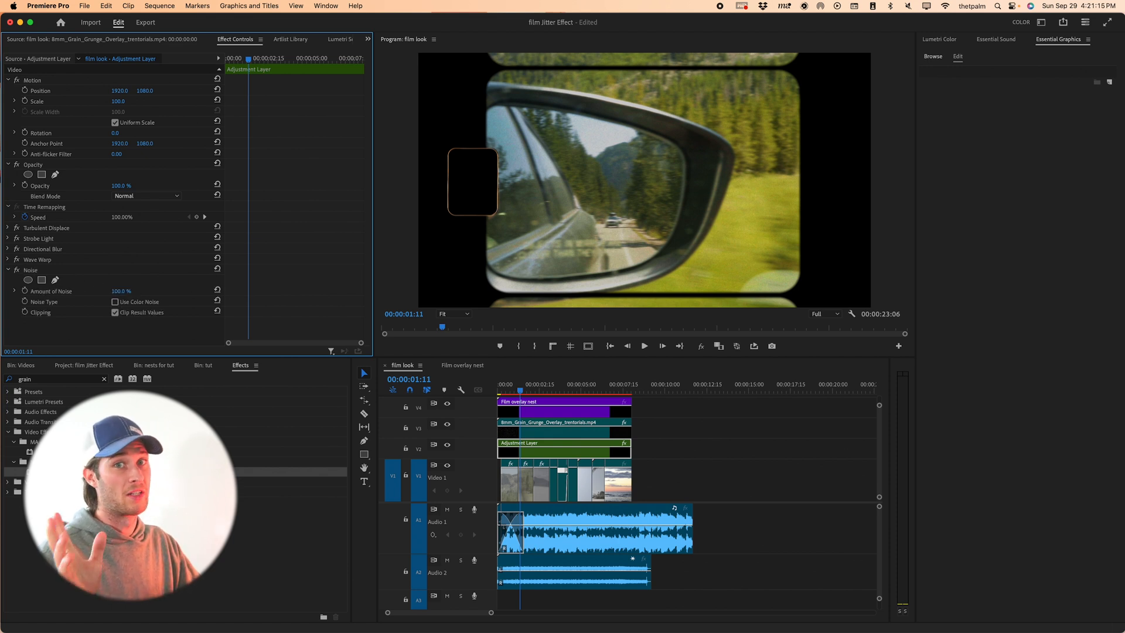